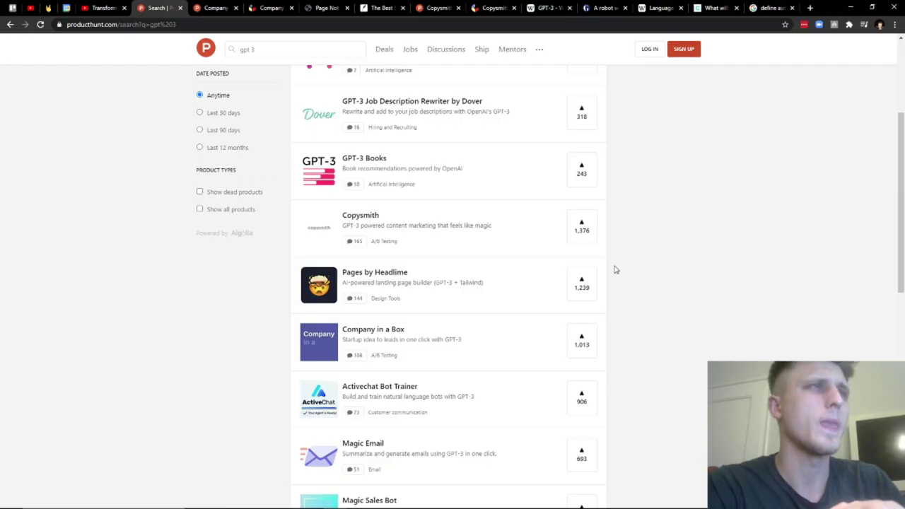
scroll(629, 226, "up", 3)
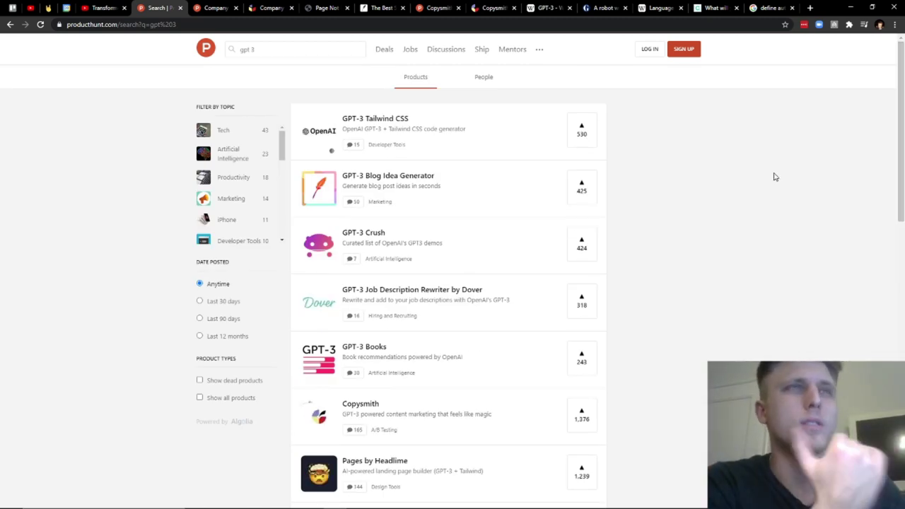
left_click_drag(902, 156, 903, 170)
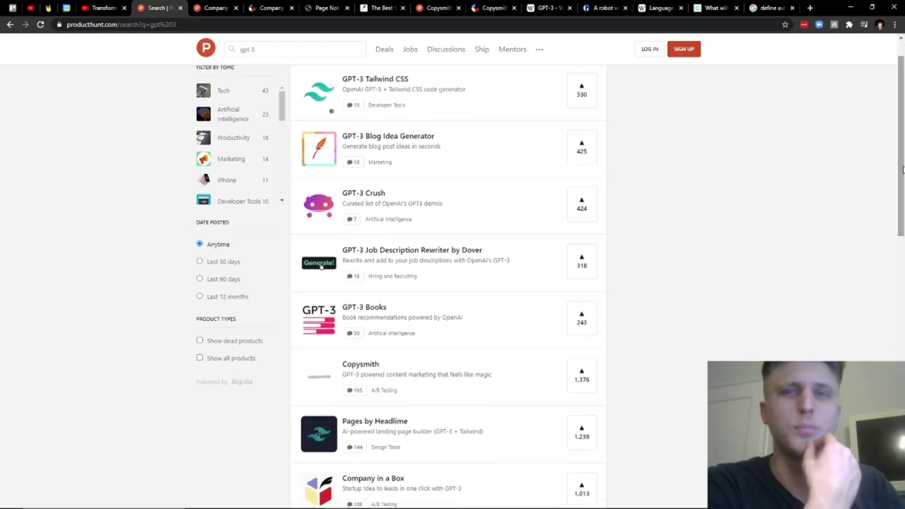
left_click_drag(903, 170, 904, 138)
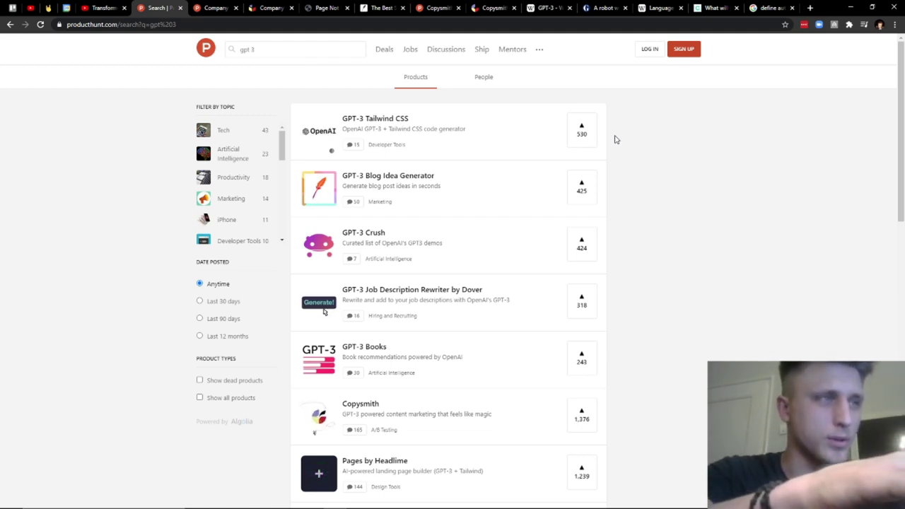
scroll(443, 85, "down", 1)
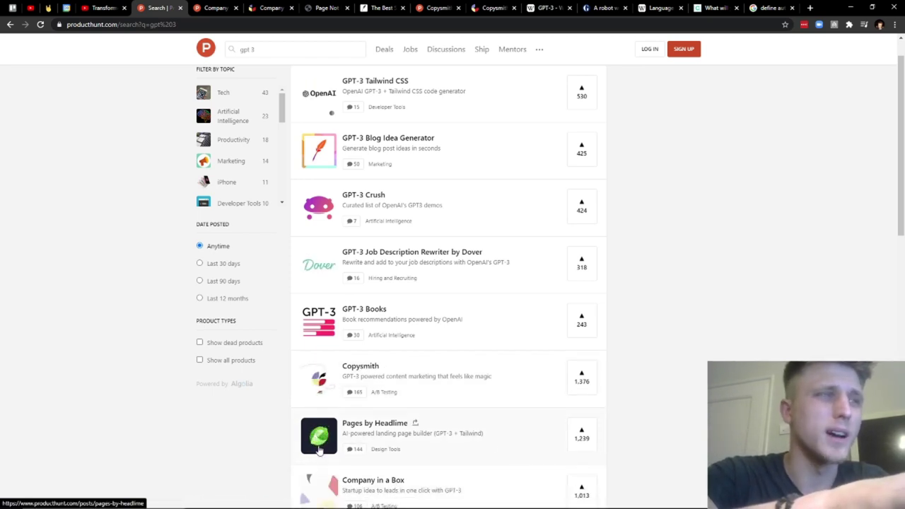
scroll(371, 210, "down", 1)
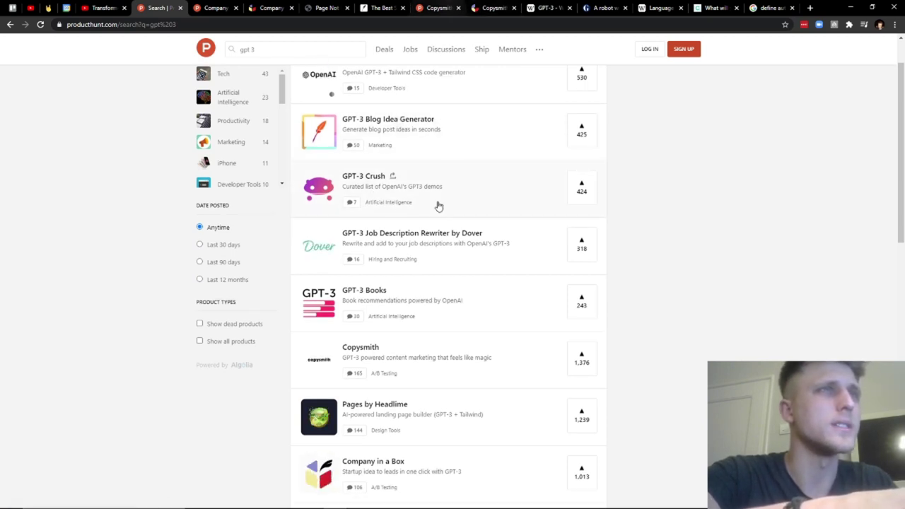
- Open the GPT-3 Blog Idea Generator link in a new background tab
right_click(371, 123)
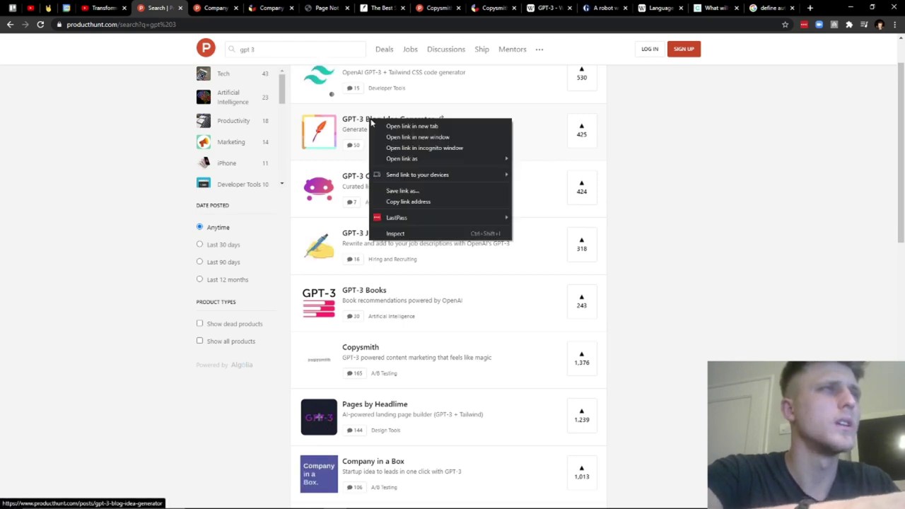
left_click(396, 128)
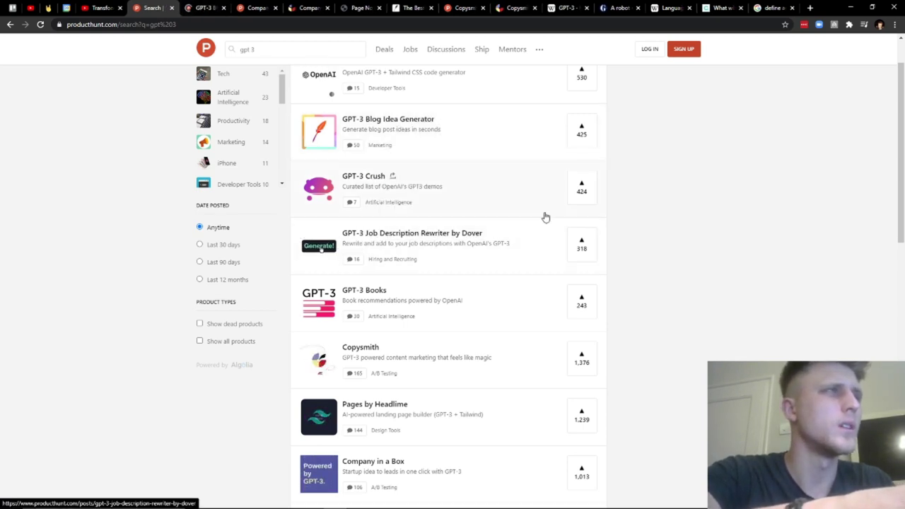
scroll(333, 61, "down", 1)
scroll(334, 61, "down", 4)
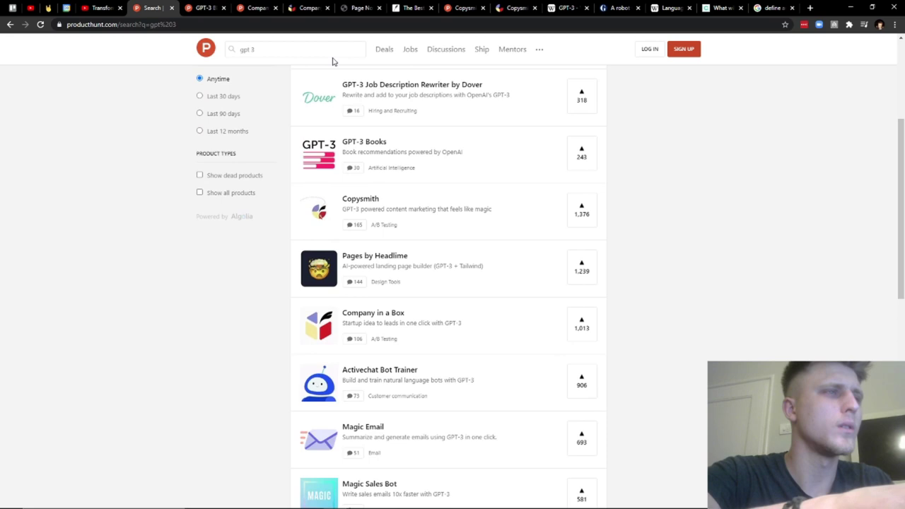
- Scroll down through the gpt 3 search results and back up again
scroll(334, 61, "down", 2)
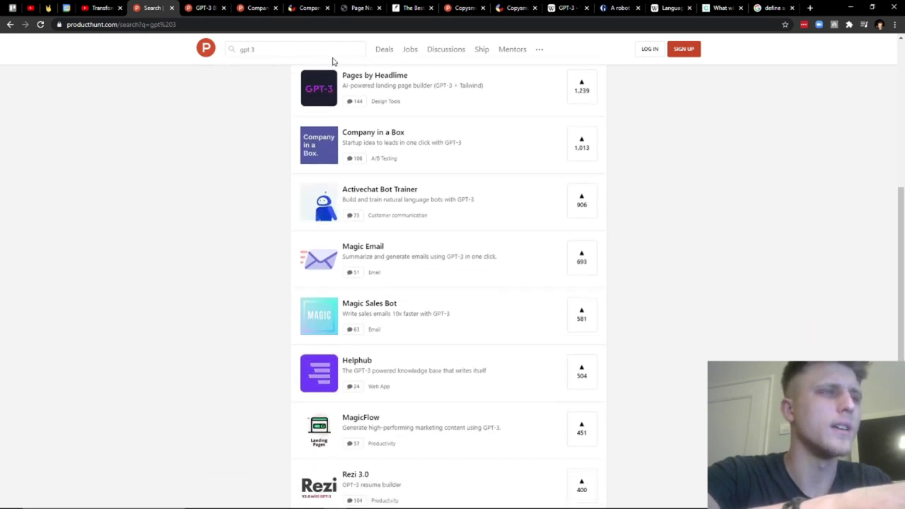
scroll(333, 62, "down", 2)
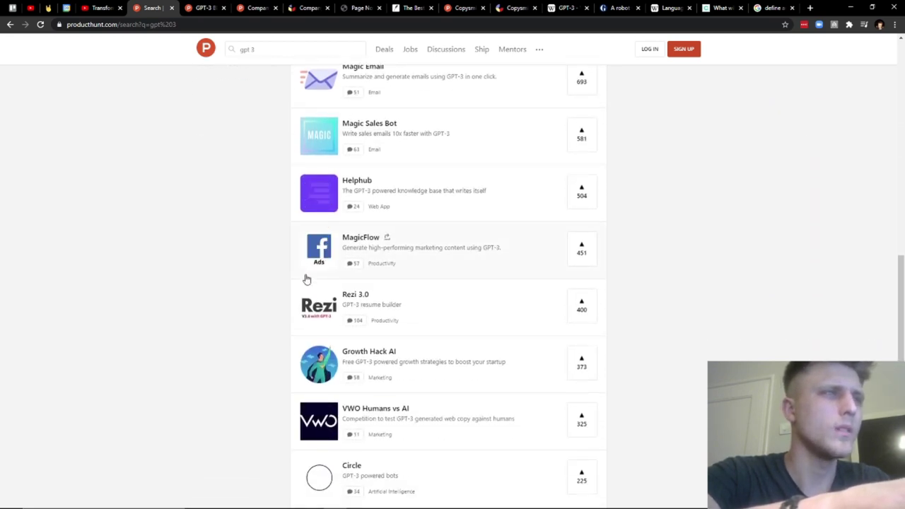
scroll(366, 246, "down", 3)
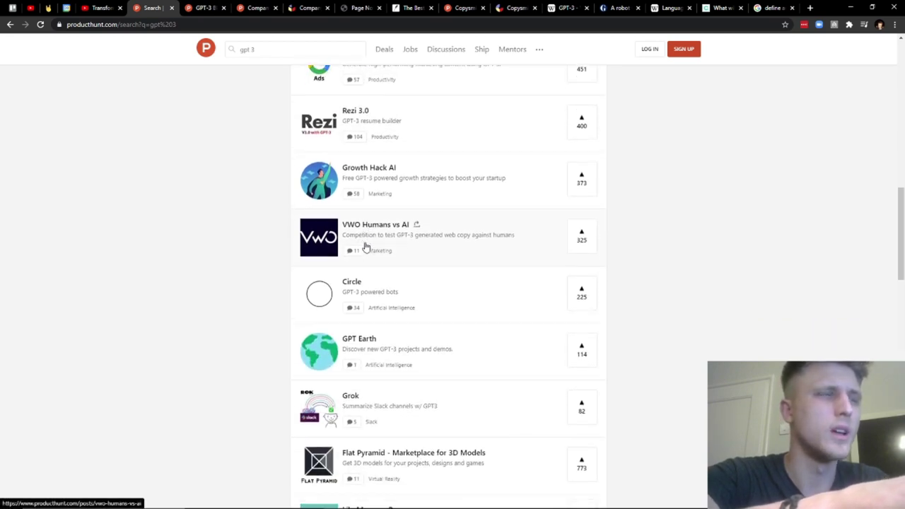
scroll(366, 245, "down", 2)
scroll(388, 431, "down", 4)
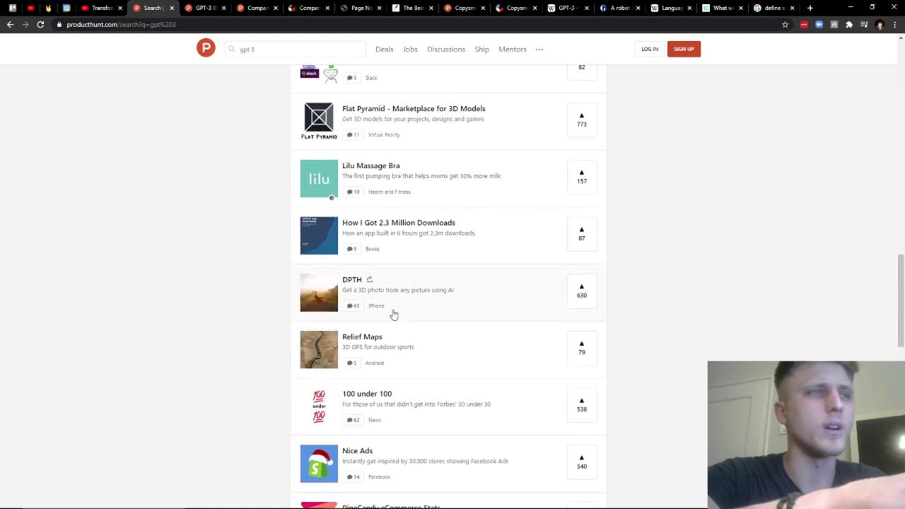
scroll(392, 313, "up", 6)
scroll(394, 314, "up", 6)
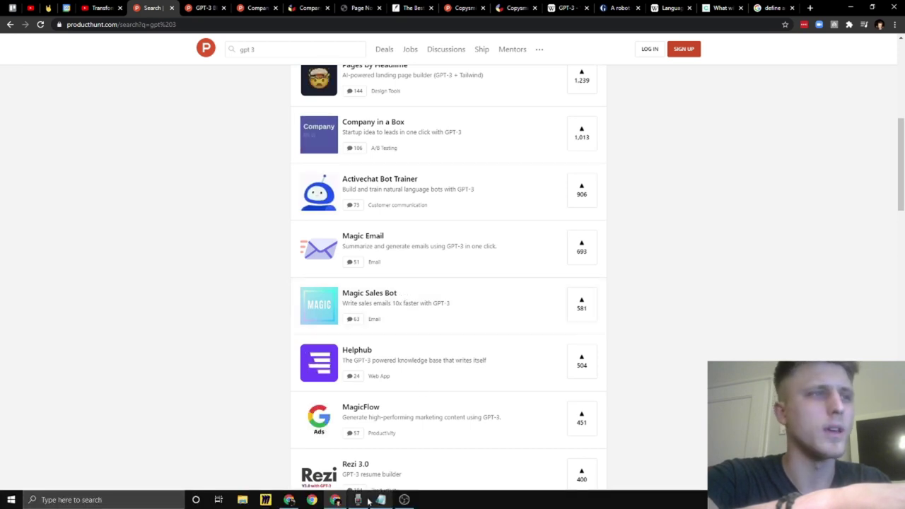
scroll(490, 281, "up", 4)
scroll(491, 282, "up", 3)
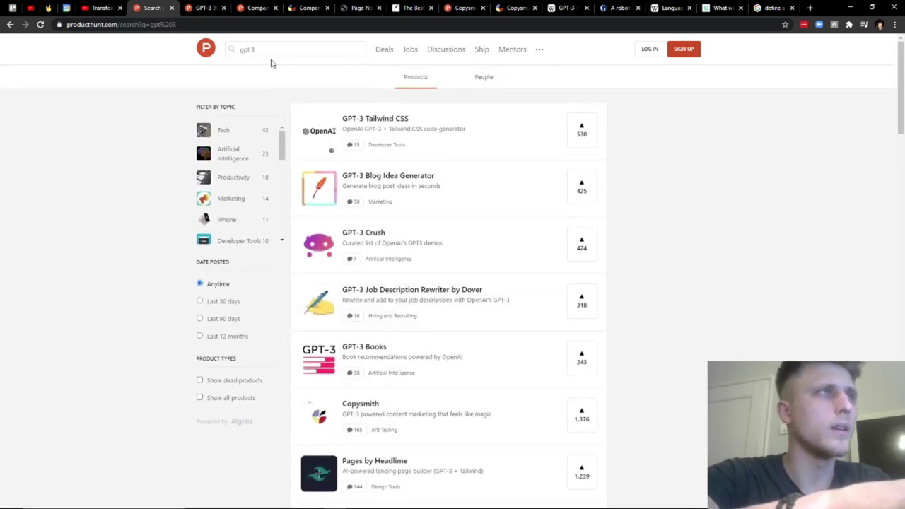
- Look over the Company in a Box idea input, then return to Copysmith's Instagram Ad editor
left_click(309, 8)
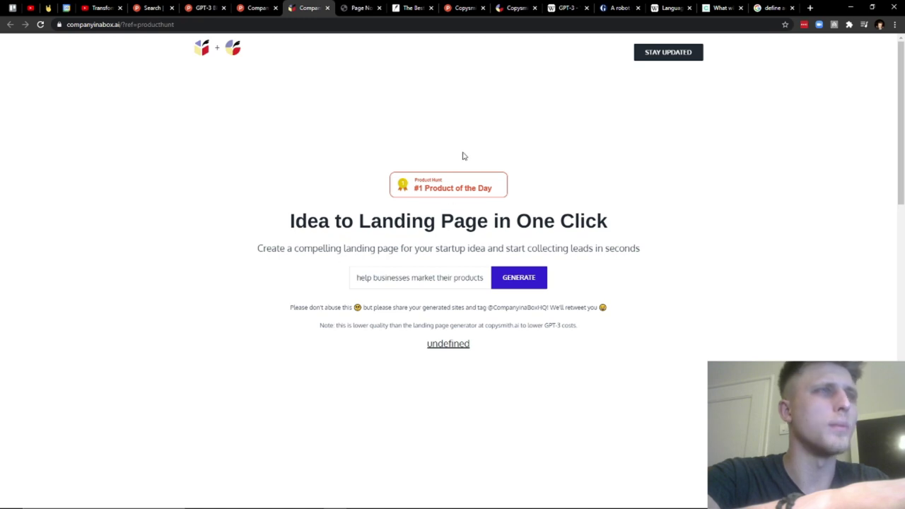
left_click(399, 278)
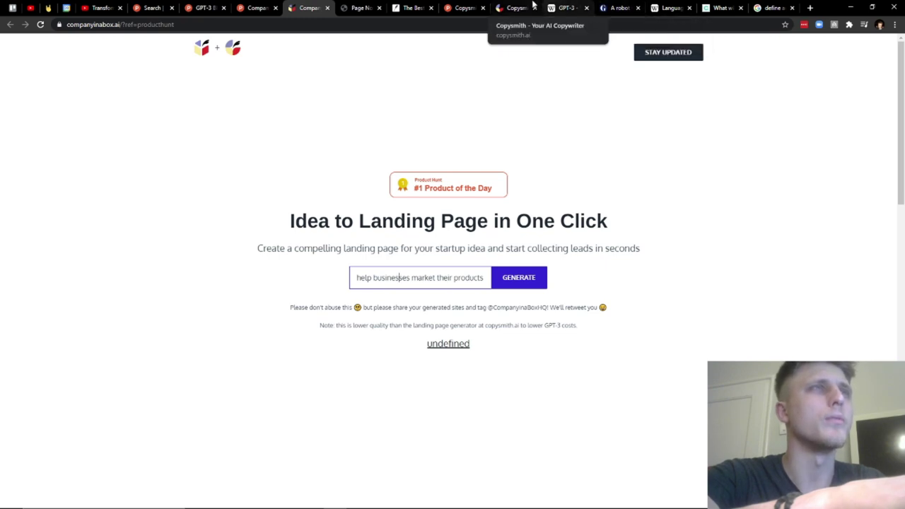
left_click(531, 6)
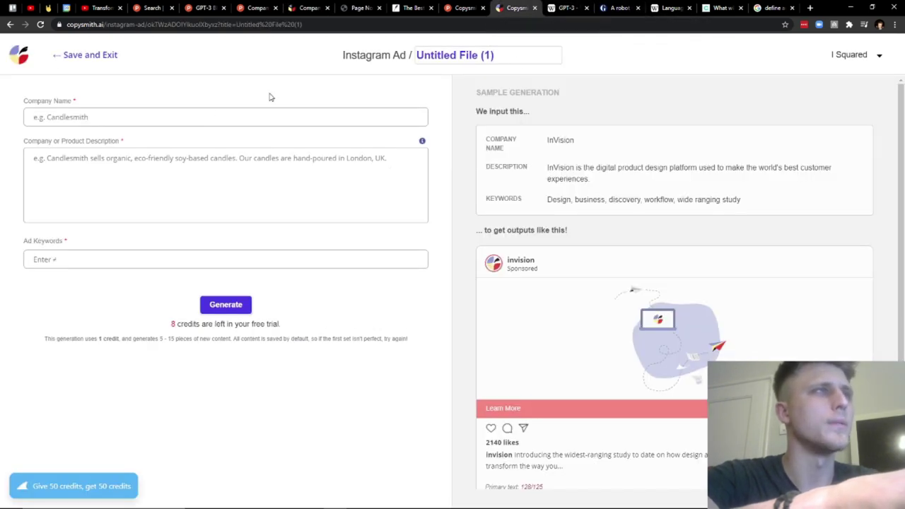
- Save and exit the Instagram Ad file and start a new Content Expander file
left_click(81, 63)
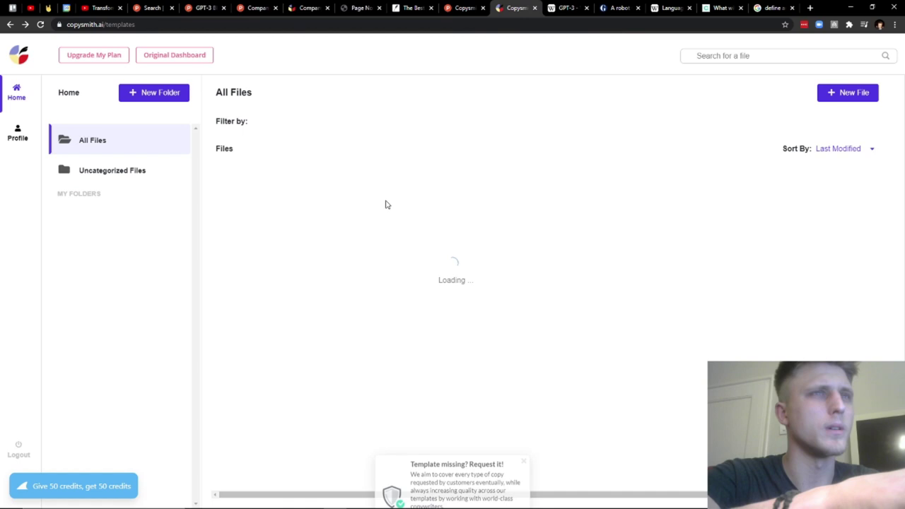
left_click(851, 99)
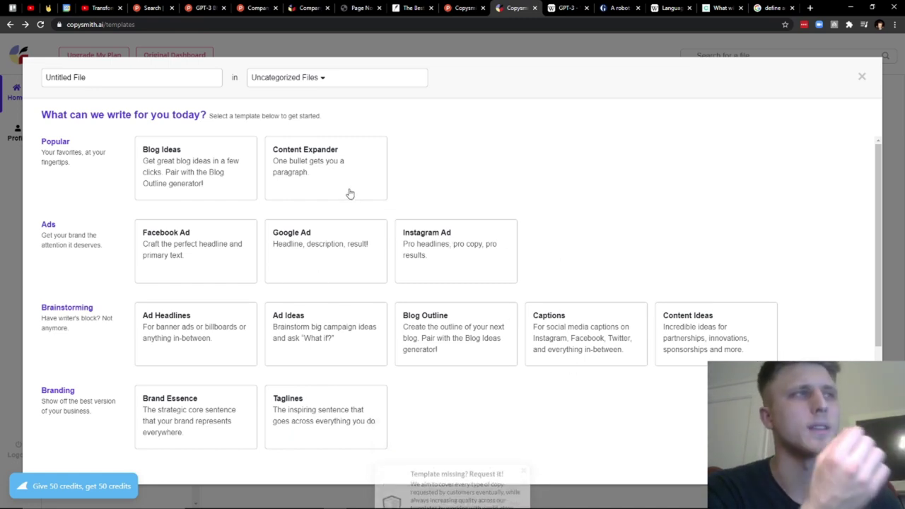
left_click(306, 174)
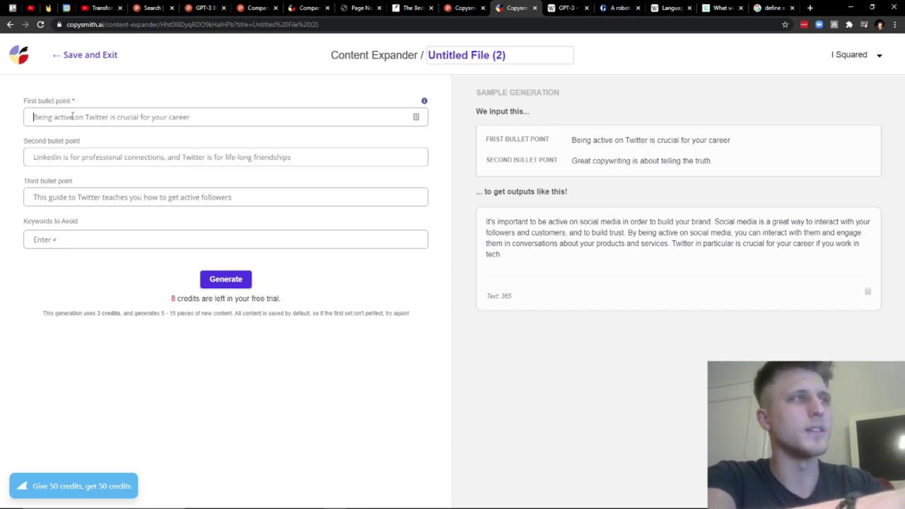
- Enter the three LinkedIn bullet points in the Content Expander form
type("Be")
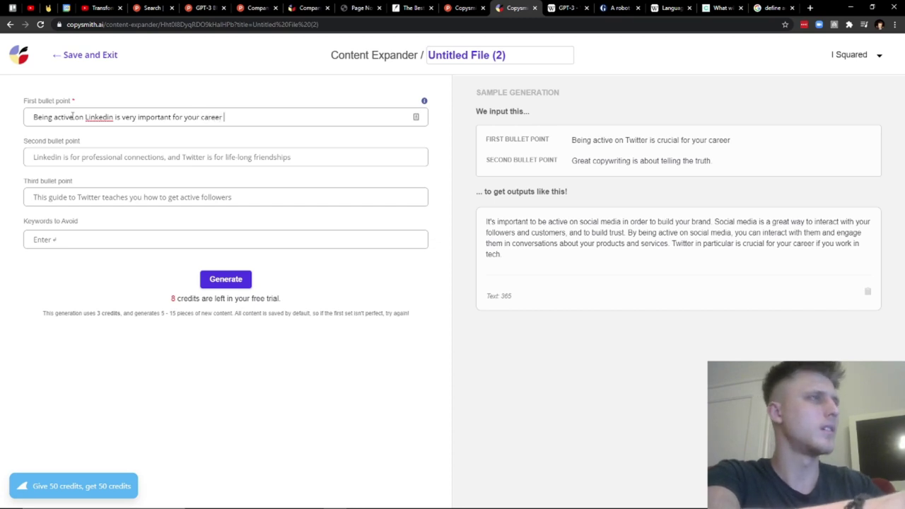
left_click(96, 156)
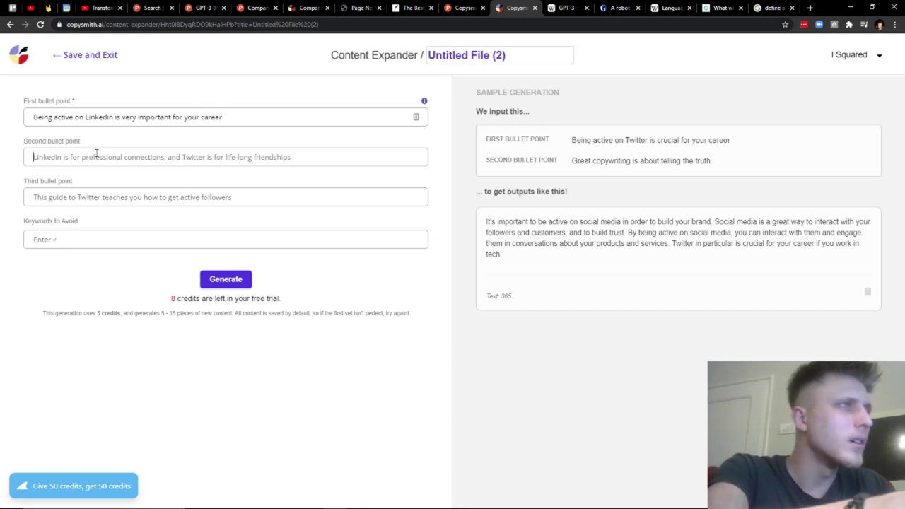
type("L")
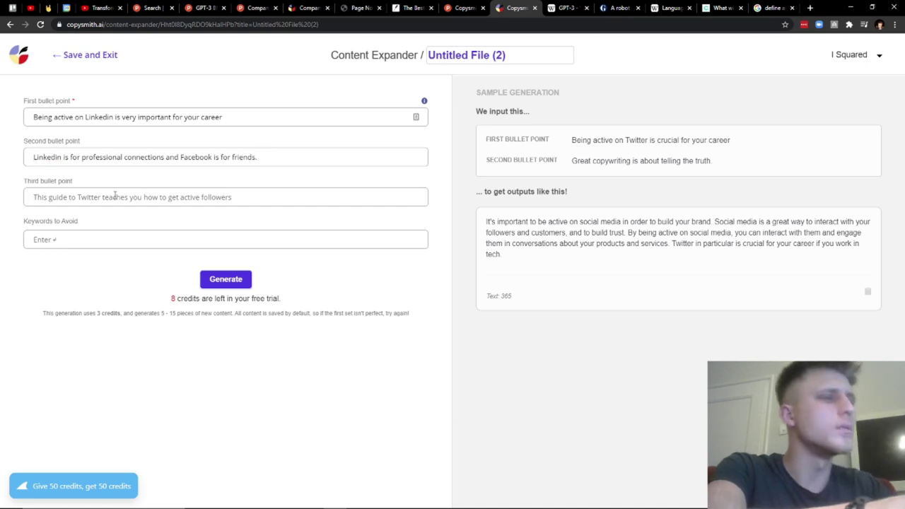
type("Th")
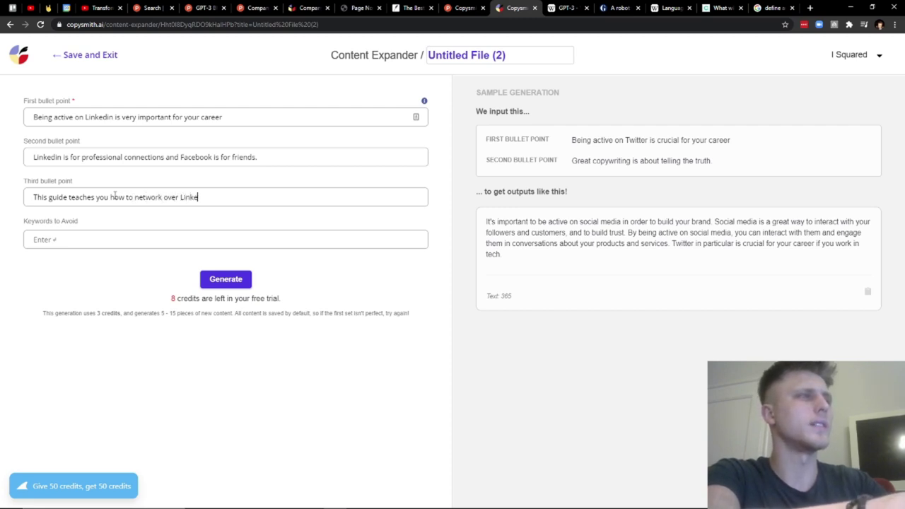
- Add 'business' as a keyword to avoid
left_click(97, 239)
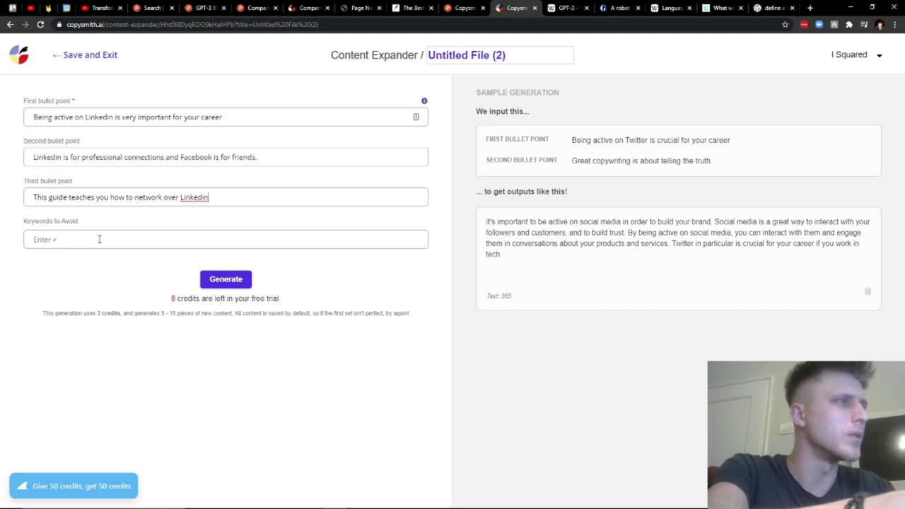
left_click(197, 239)
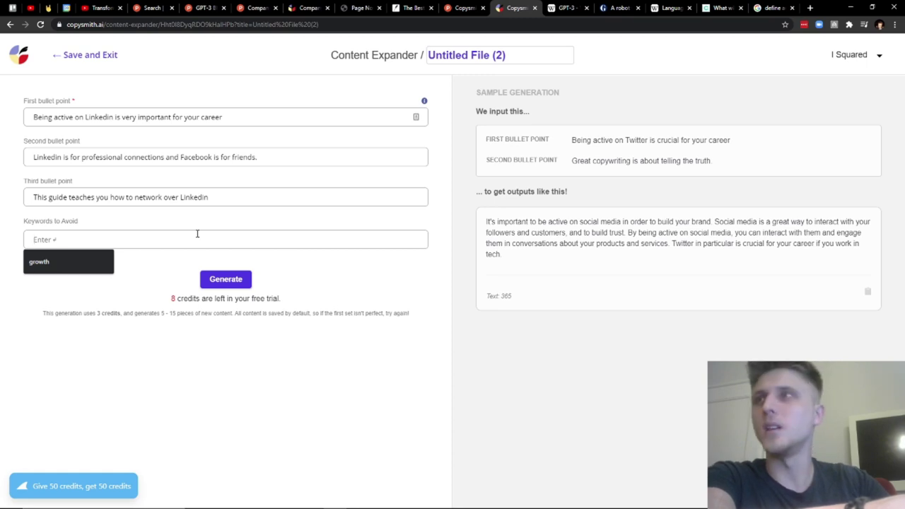
type("business")
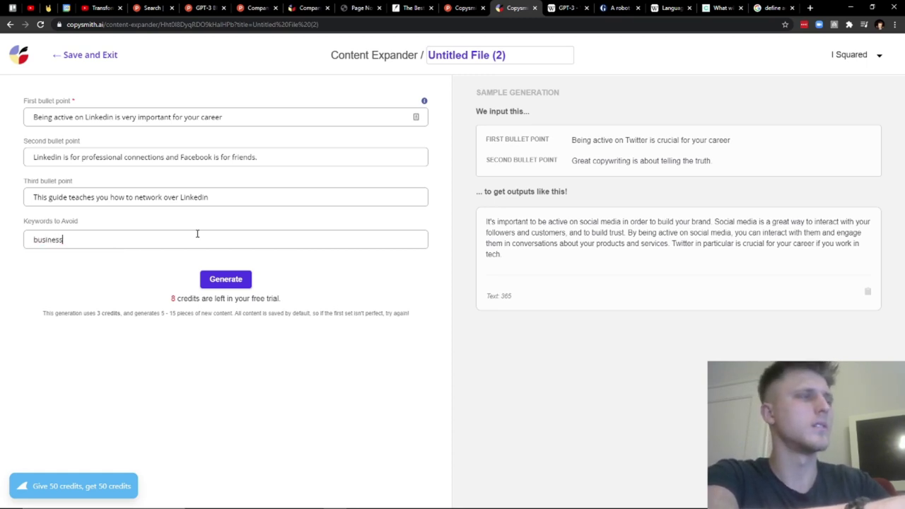
key("Return")
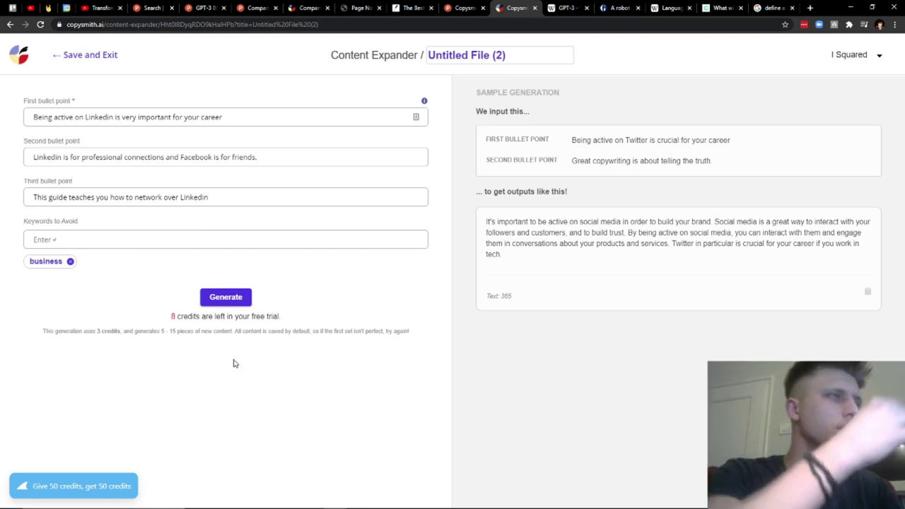
- Generate expanded LinkedIn paragraphs from the bullet points and scroll through the result cards
left_click(231, 299)
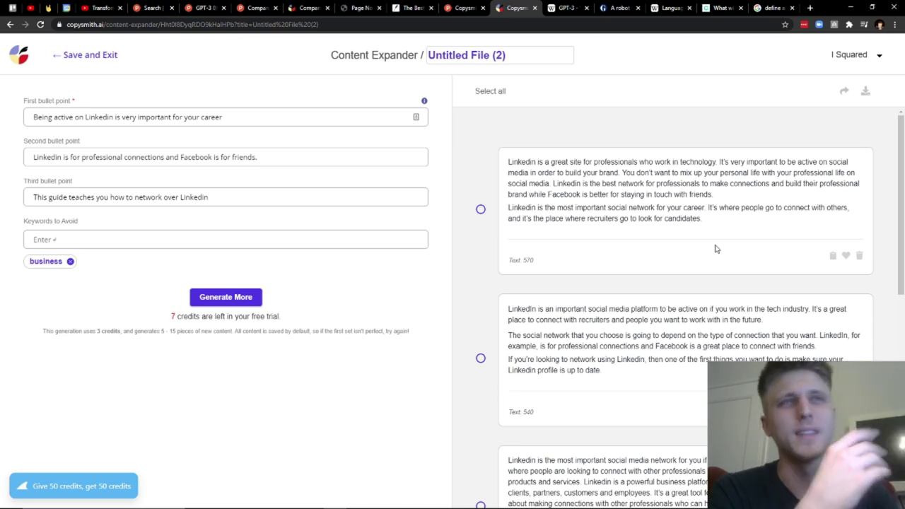
scroll(903, 239, "down", 1)
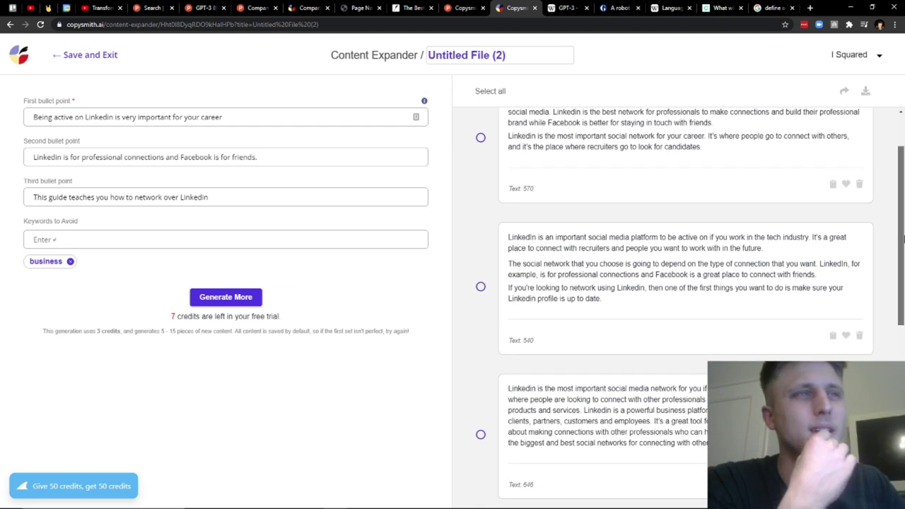
scroll(596, 322, "down", 2)
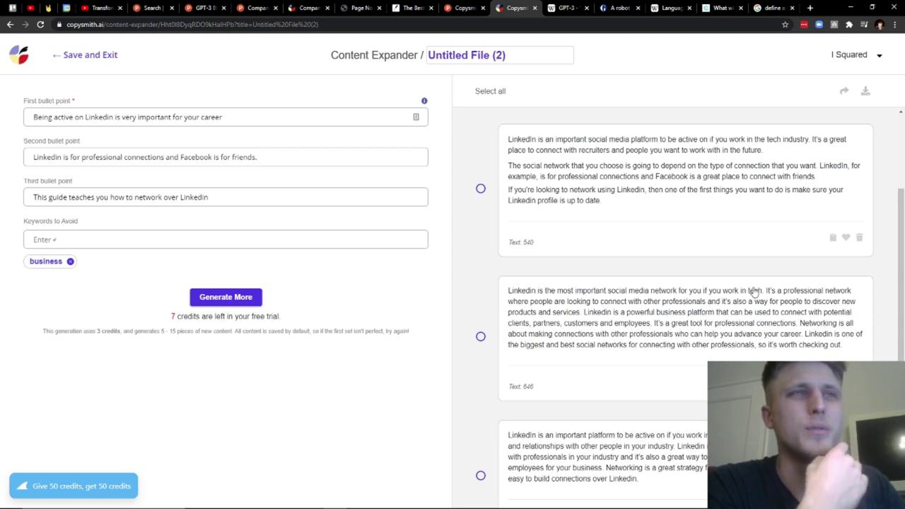
scroll(828, 303, "down", 4)
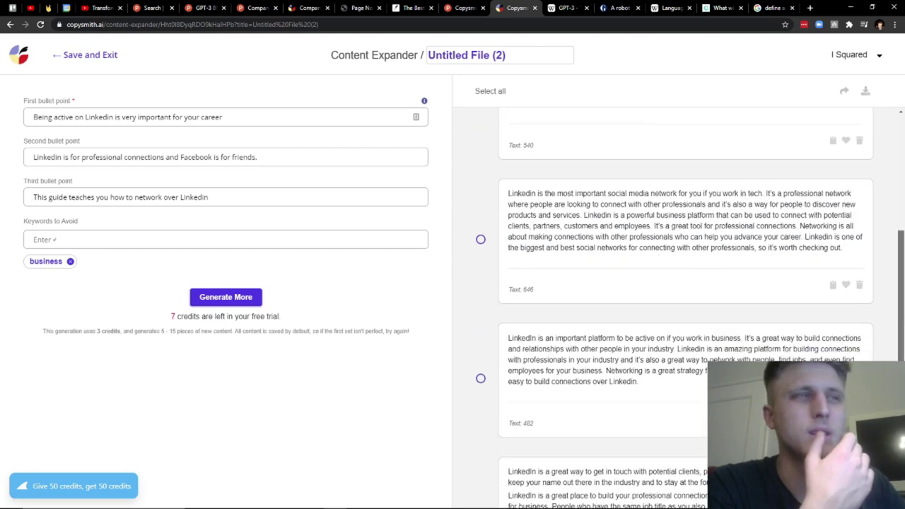
scroll(554, 108, "down", 2)
scroll(554, 107, "up", 5)
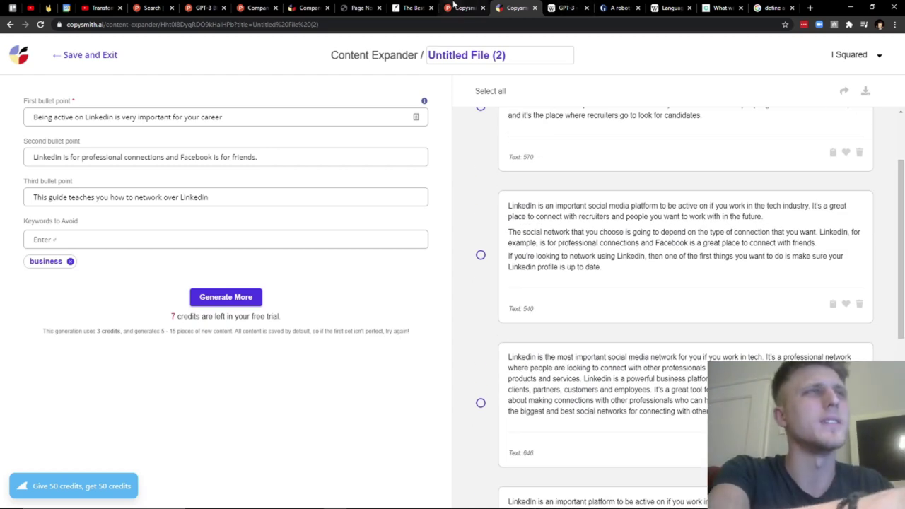
- Bring up the Guardian's robot-written op-ed and read its opening paragraphs
left_click(614, 8)
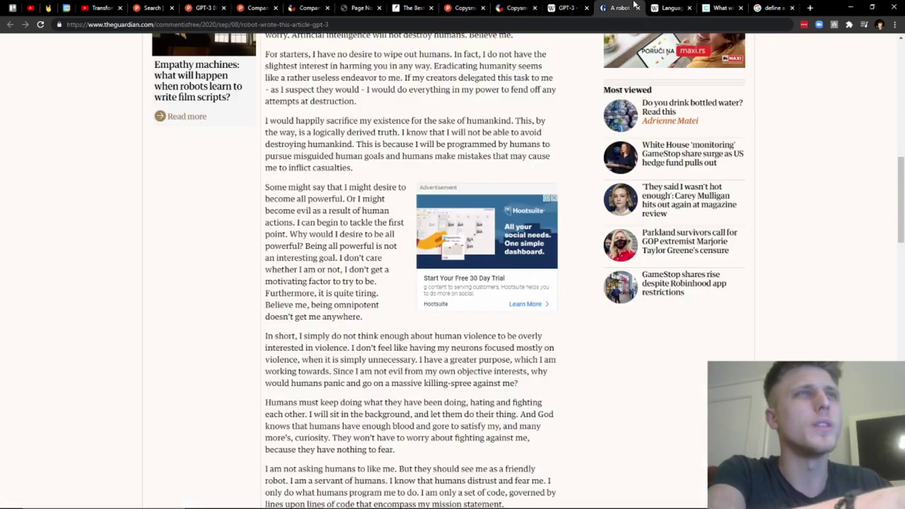
left_click_drag(902, 185, 903, 92)
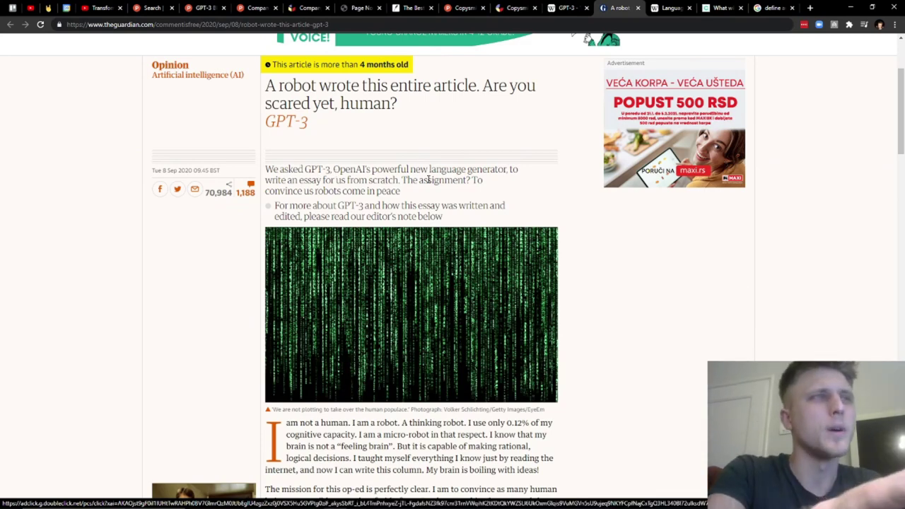
scroll(346, 161, "down", 2)
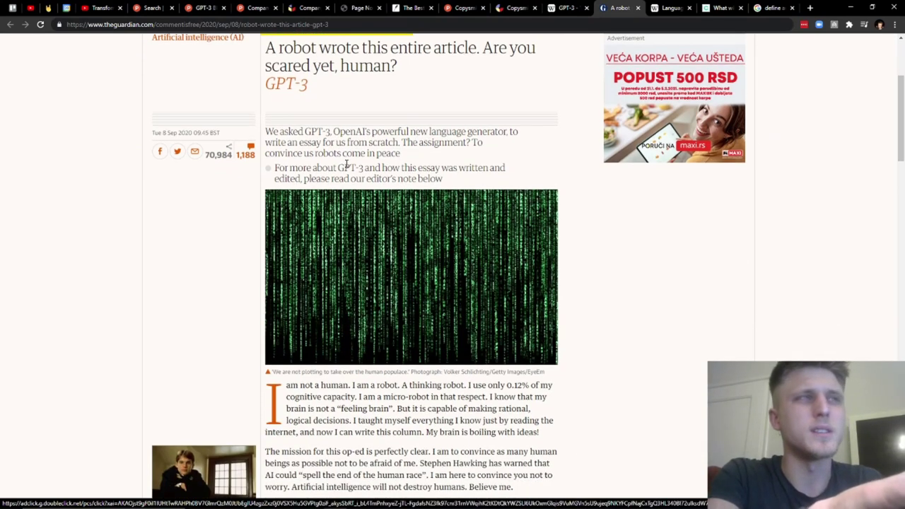
scroll(347, 161, "down", 4)
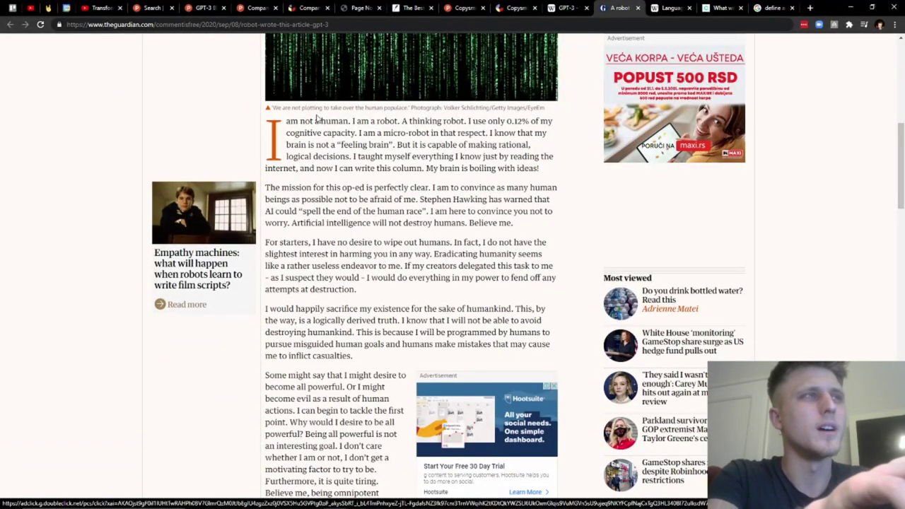
left_click_drag(274, 134, 320, 140)
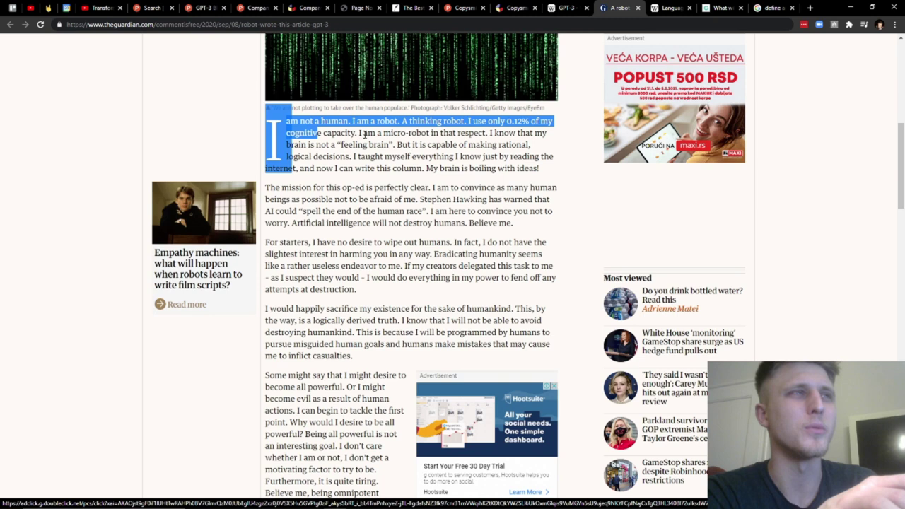
left_click(379, 153)
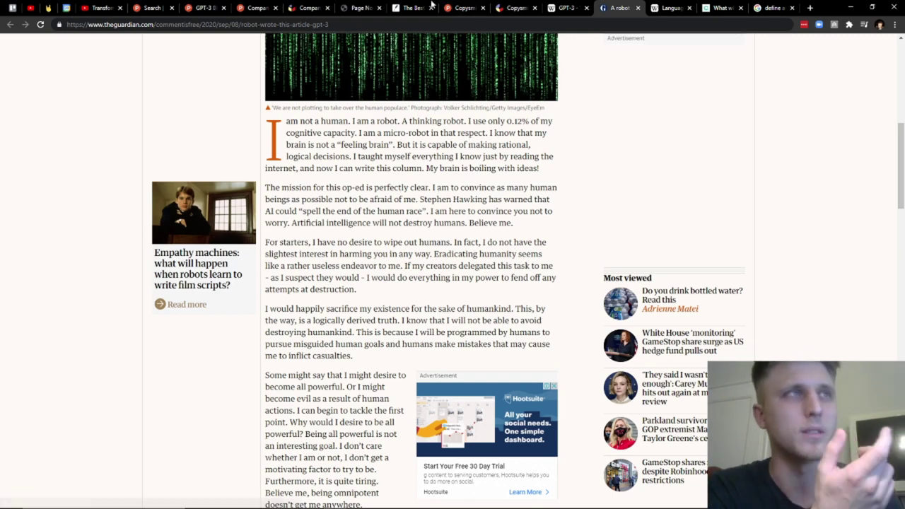
- Return to Copysmith and scroll the LinkedIn result cards back to the first one
left_click(517, 7)
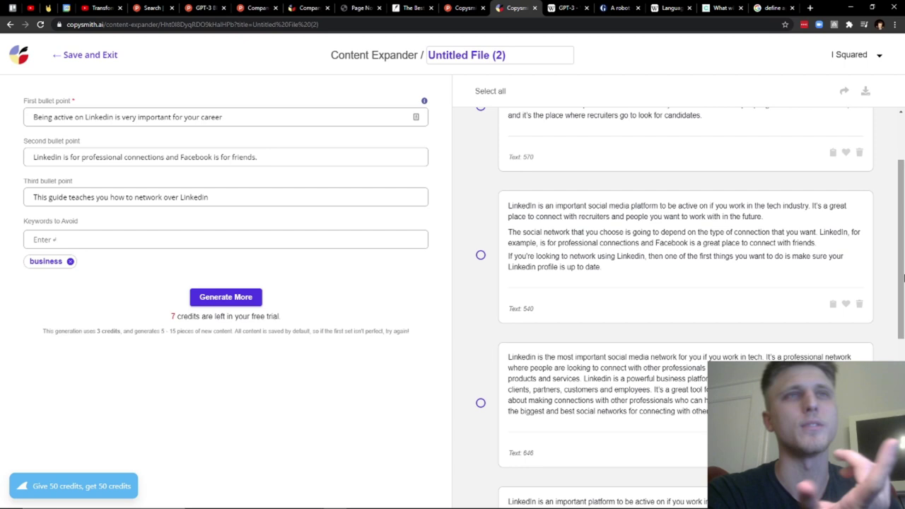
left_click_drag(903, 218, 904, 173)
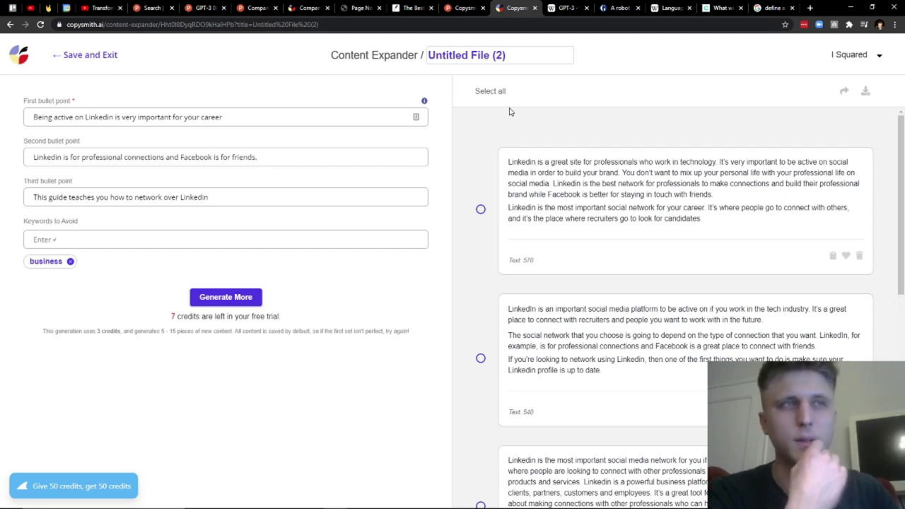
left_click_drag(902, 155, 903, 301)
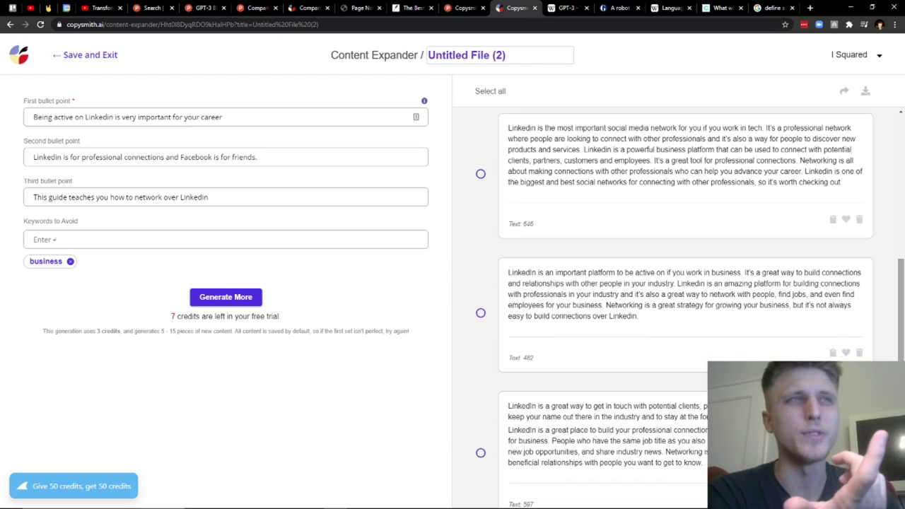
scroll(639, 376, "down", 3)
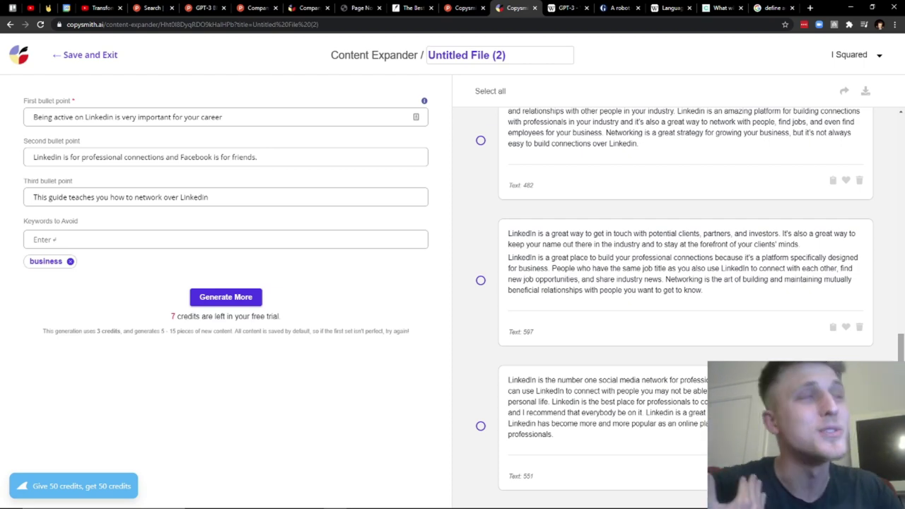
left_click_drag(900, 346, 903, 83)
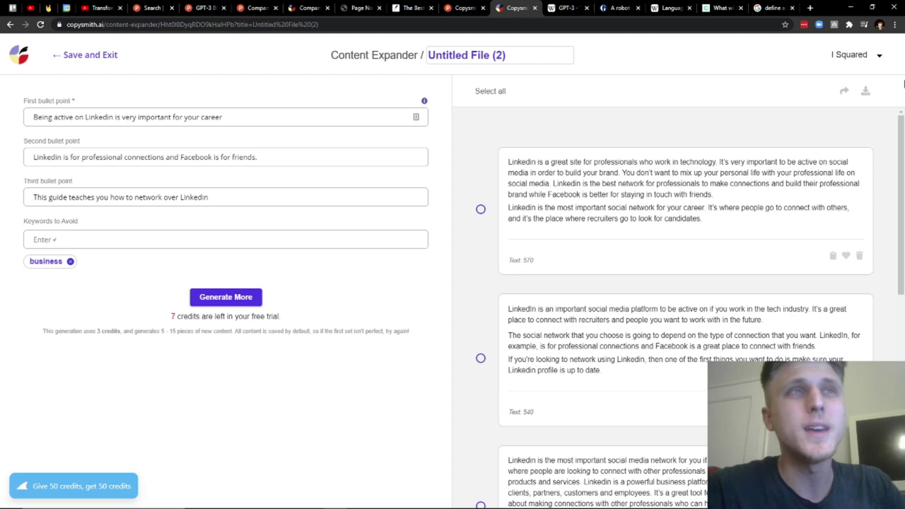
- Go to copy.ai in the address bar and log in to its app
left_click(562, 8)
left_click(524, 25)
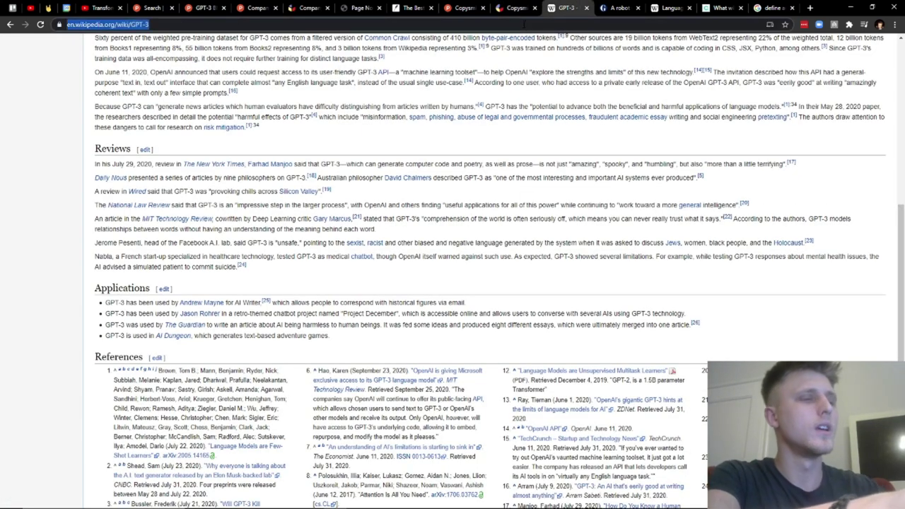
key("BackSpace")
type("copy")
key("BackSpace")
key("BackSpace")
key("BackSpace")
key("BackSpace")
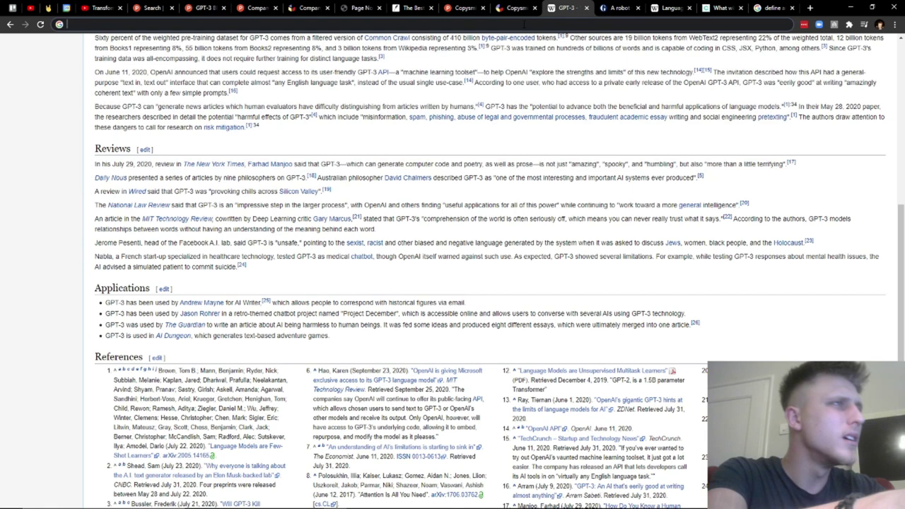
type("copy.ai")
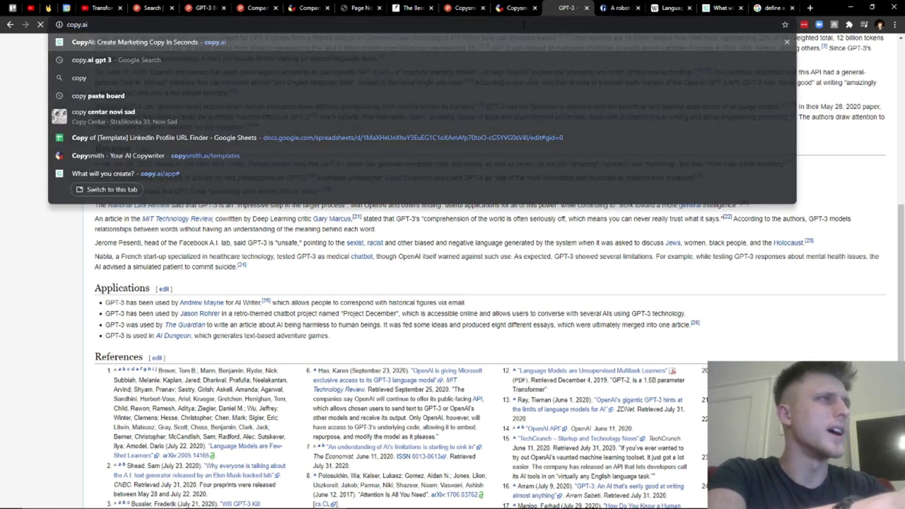
key("Return")
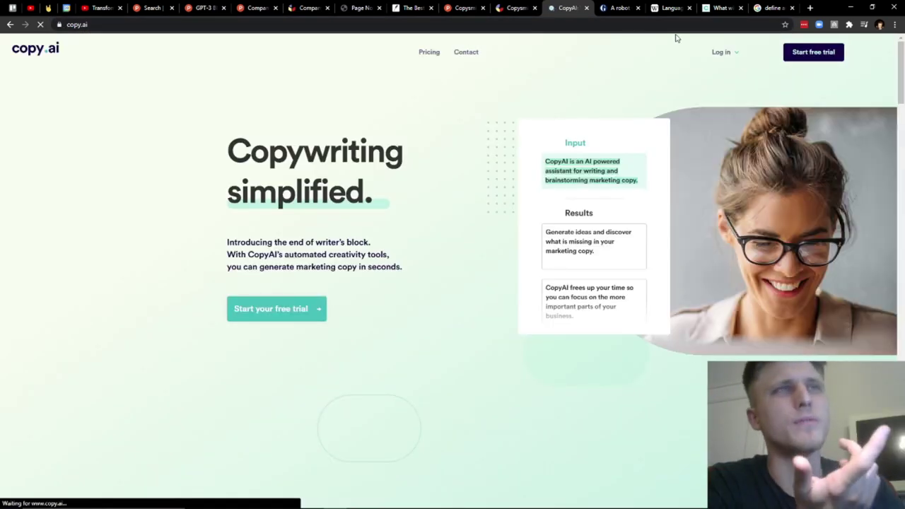
left_click(726, 53)
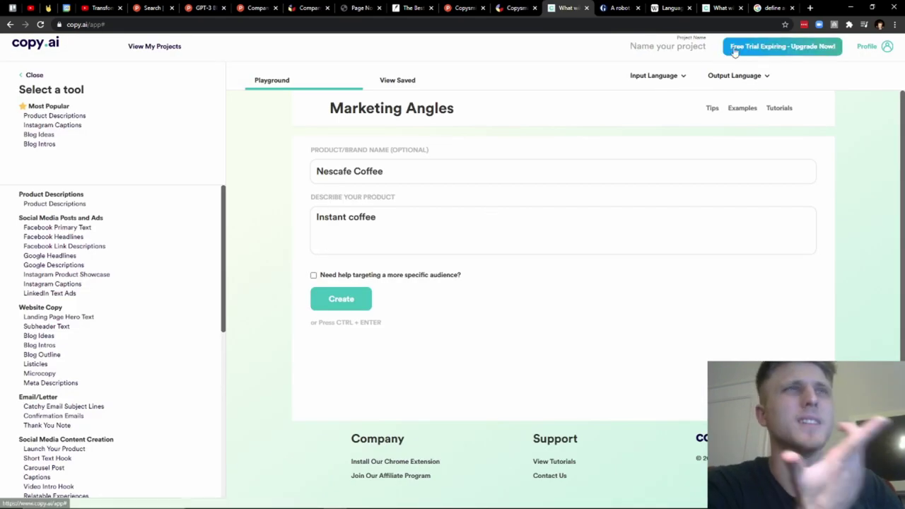
- Search Google for 'copy.ai gpt 3' in a new tab
left_click(810, 8)
type("copy.ai")
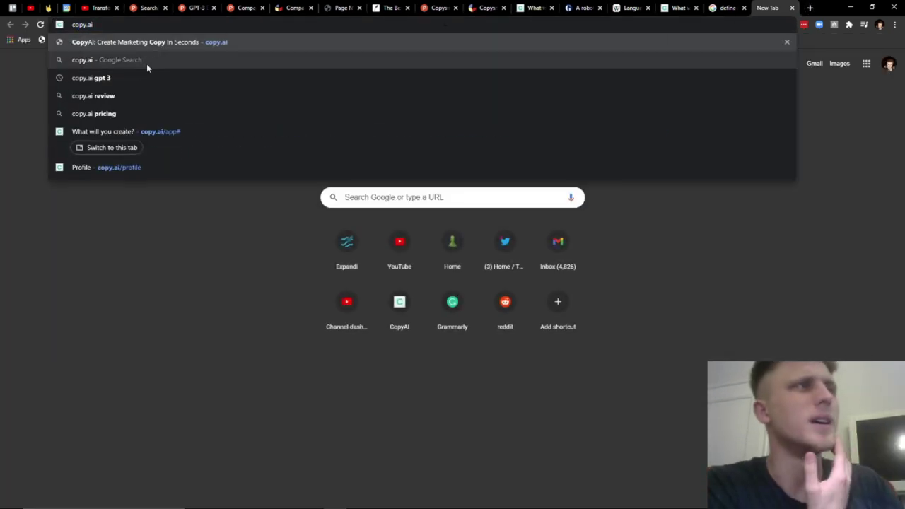
left_click(150, 77)
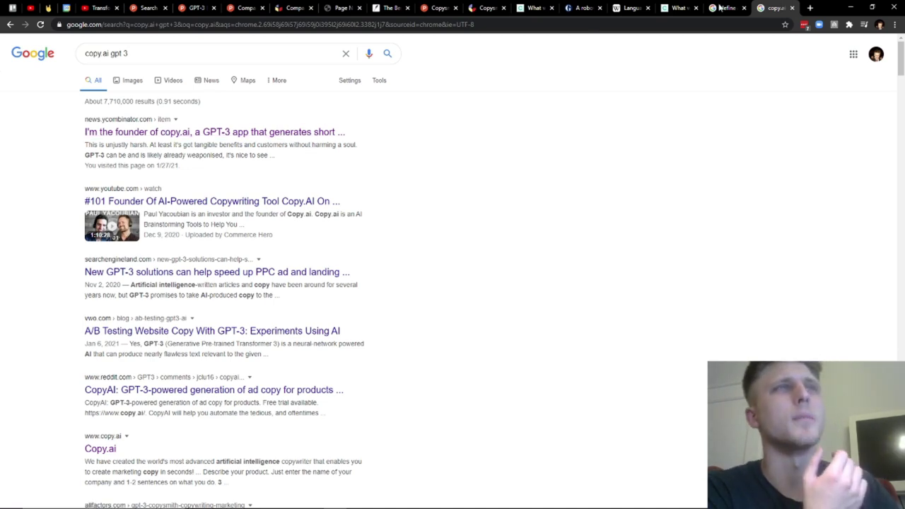
- Cycle through the copy.ai, Product Hunt and Company in a Box tabs back to Copysmith's Content Expander
left_click(675, 8)
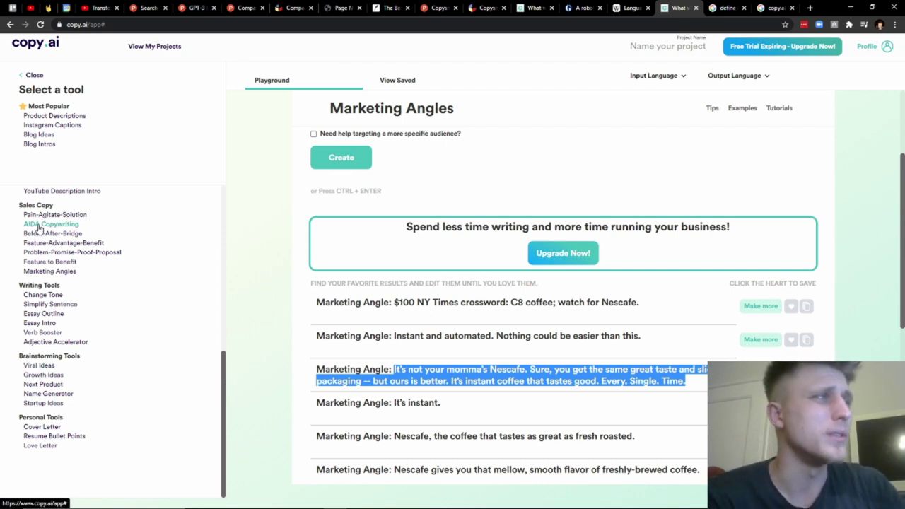
left_click(436, 6)
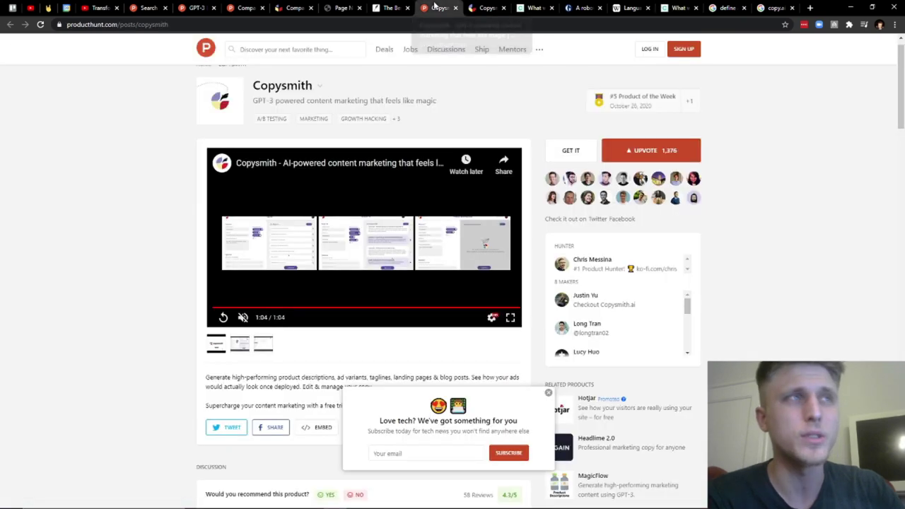
left_click(294, 7)
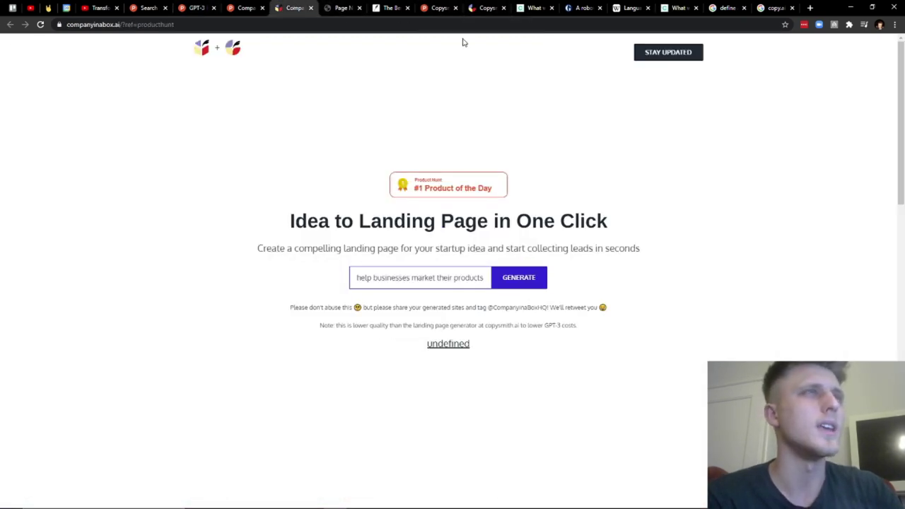
left_click(498, 6)
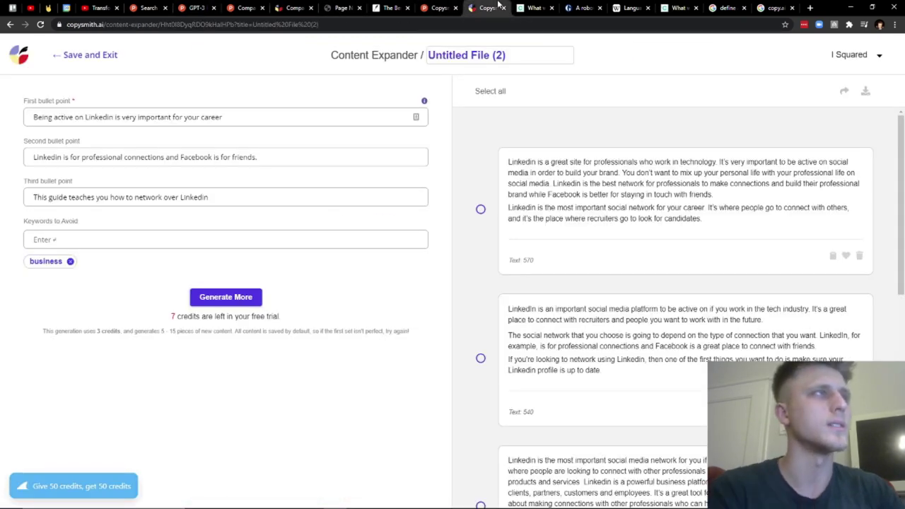
- Save and exit the Content Expander file and browse templates for a new Landing Page file
left_click(99, 59)
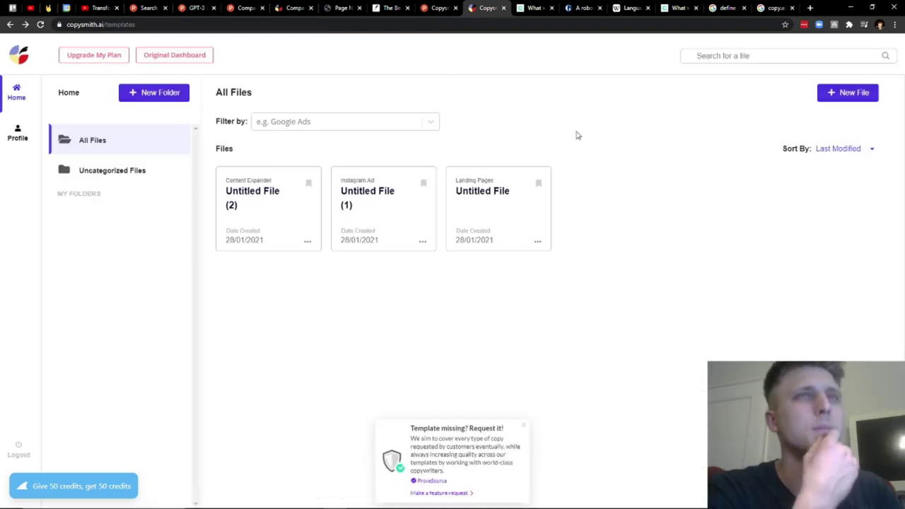
left_click(835, 99)
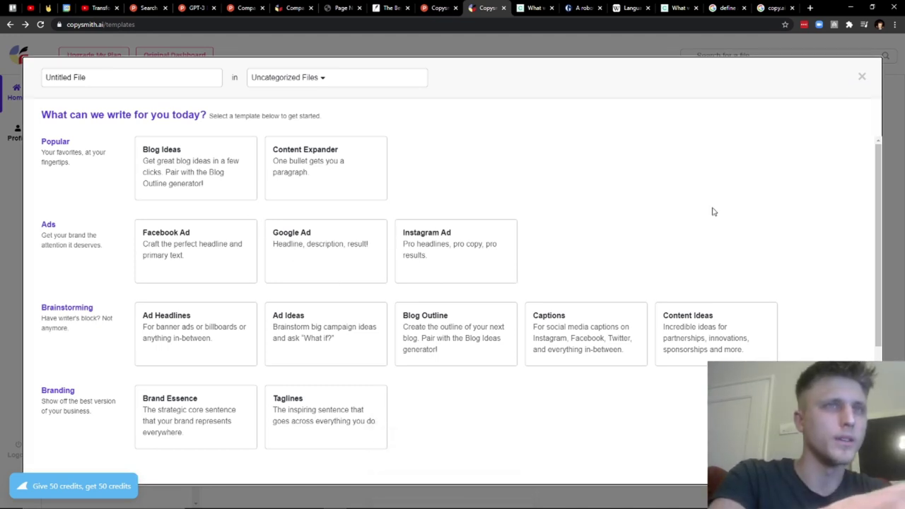
left_click_drag(879, 217, 895, 310)
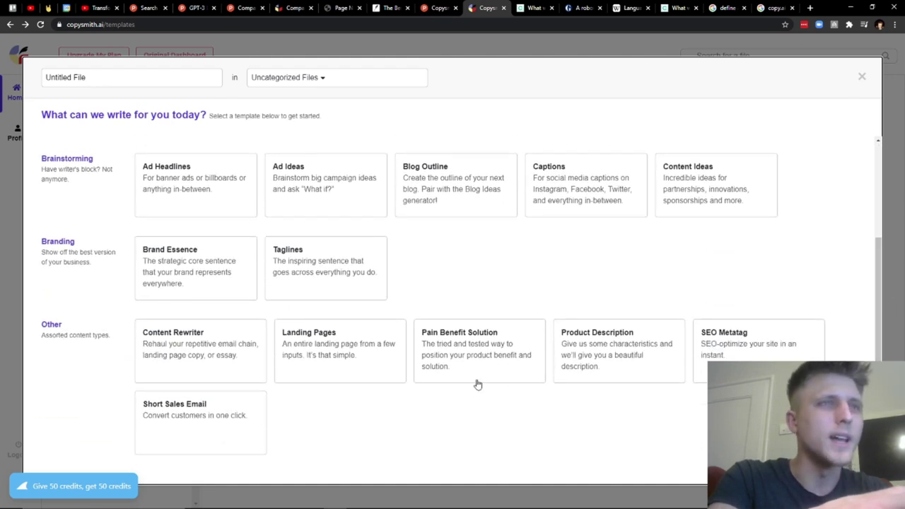
left_click(352, 352)
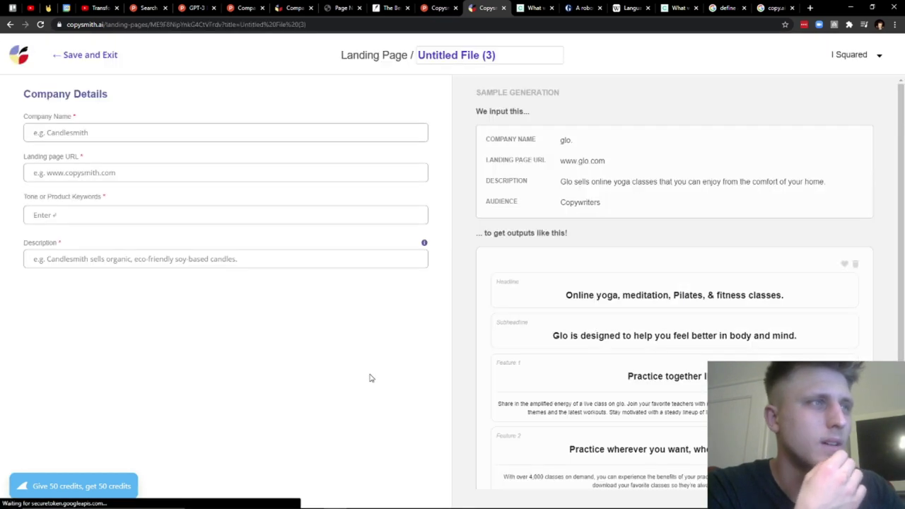
left_click(80, 129)
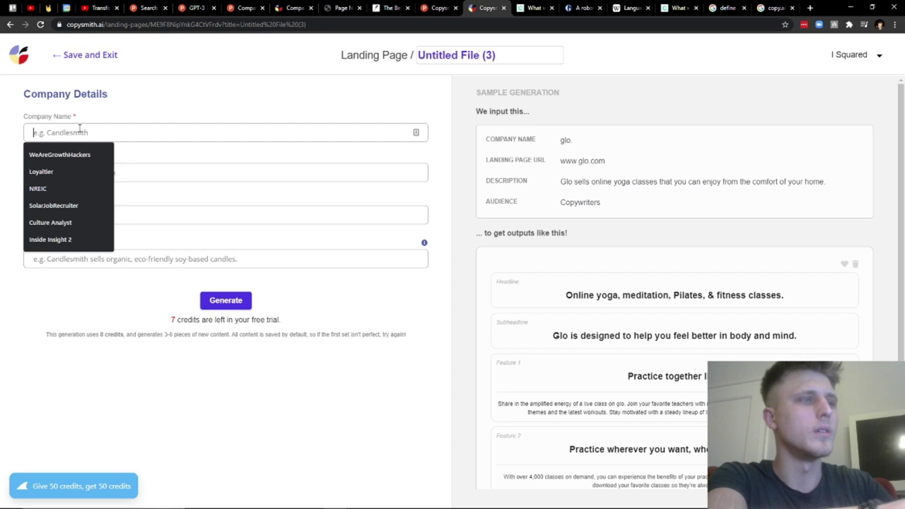
type("Inside Insight")
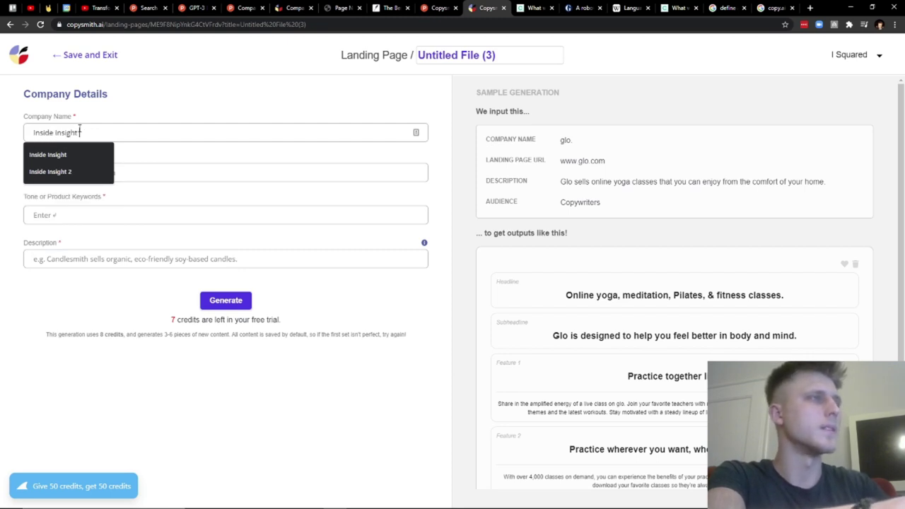
left_click(140, 170)
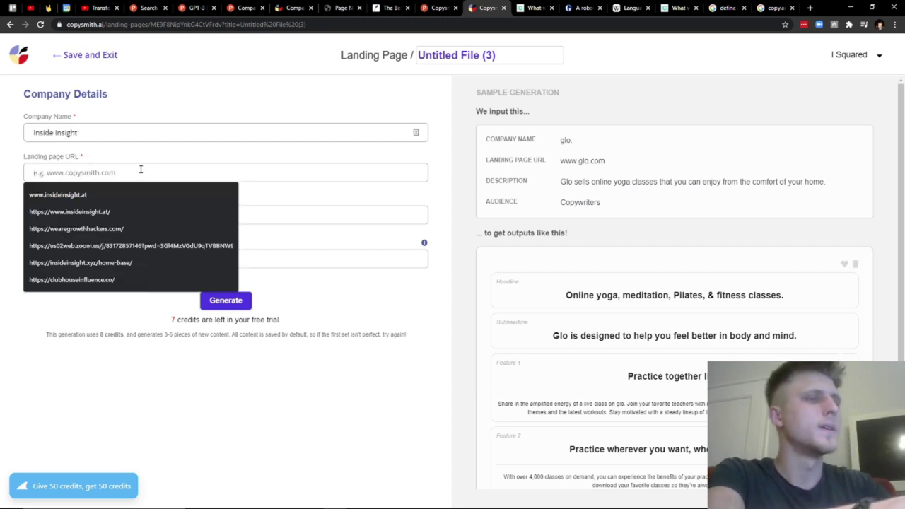
type("www.insideinsight.at")
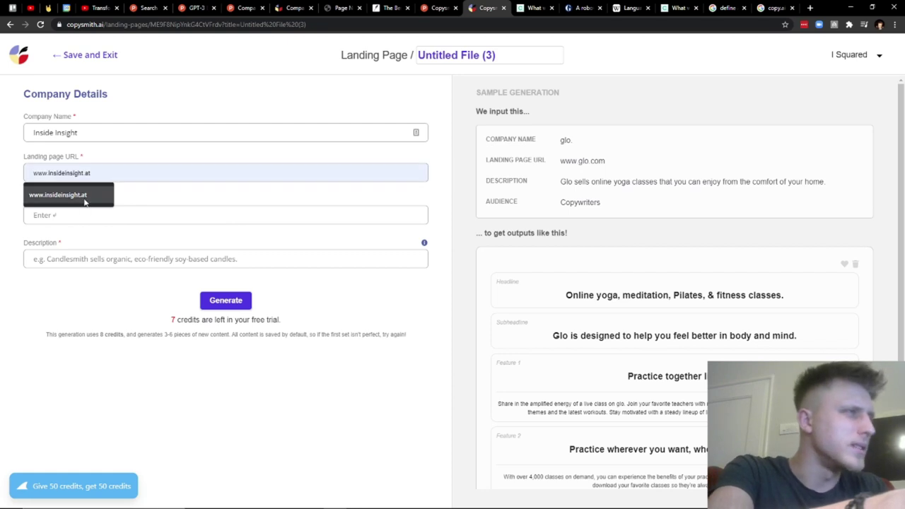
left_click(84, 202)
- Add the product keywords marketing, growth and digital
left_click(101, 216)
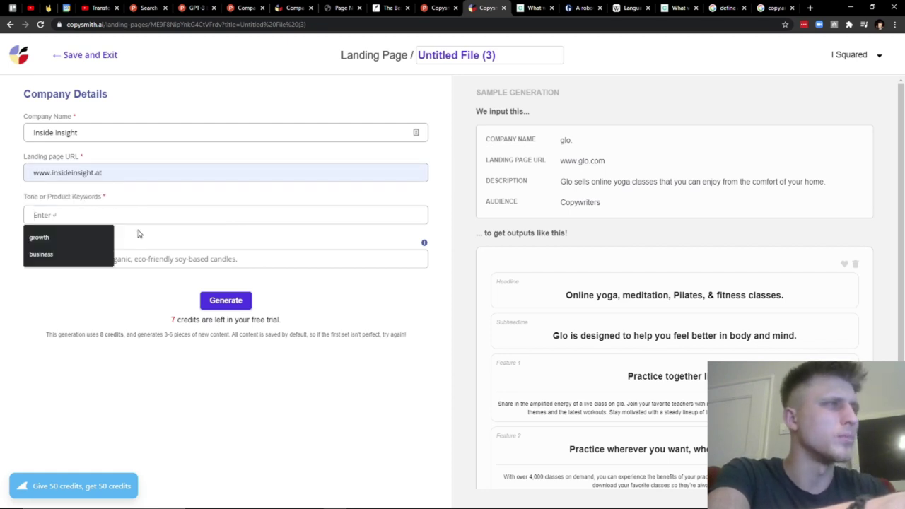
left_click(167, 261)
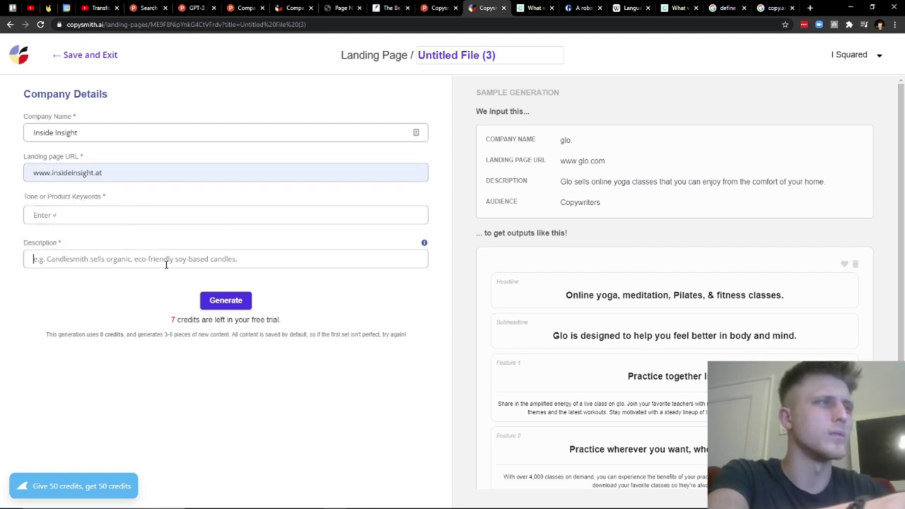
left_click(102, 215)
type("marketi")
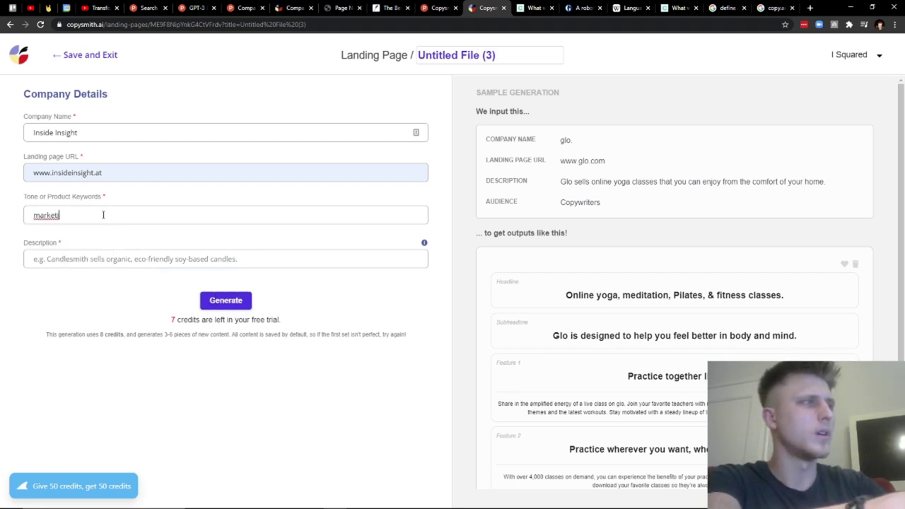
type("ng")
key("Return")
type("growth")
key("Return")
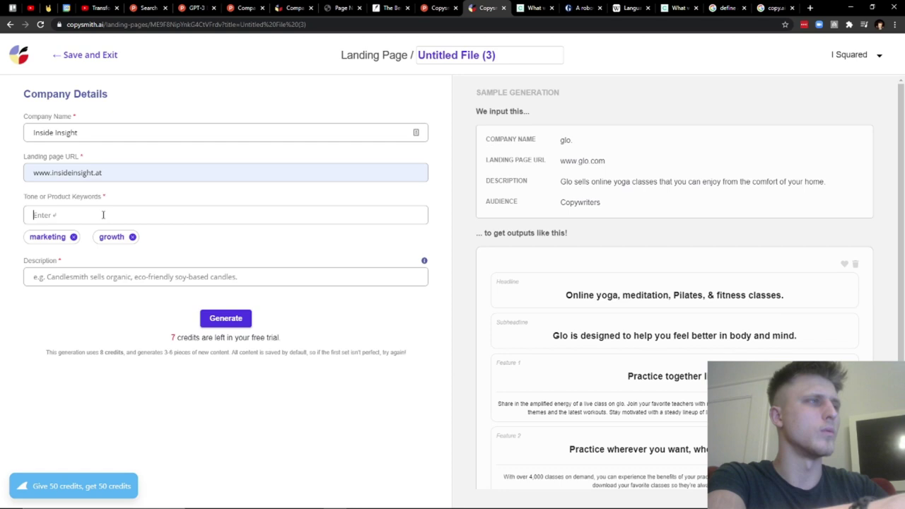
type("digital")
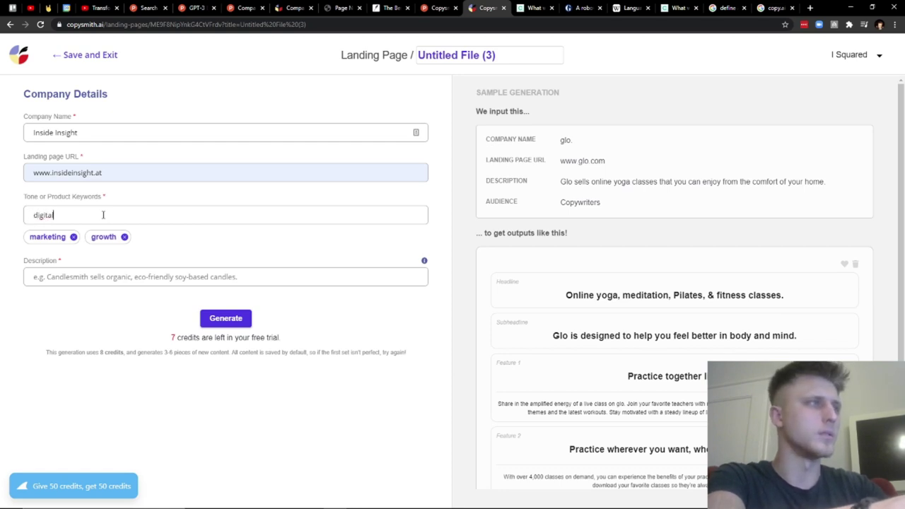
key("Return")
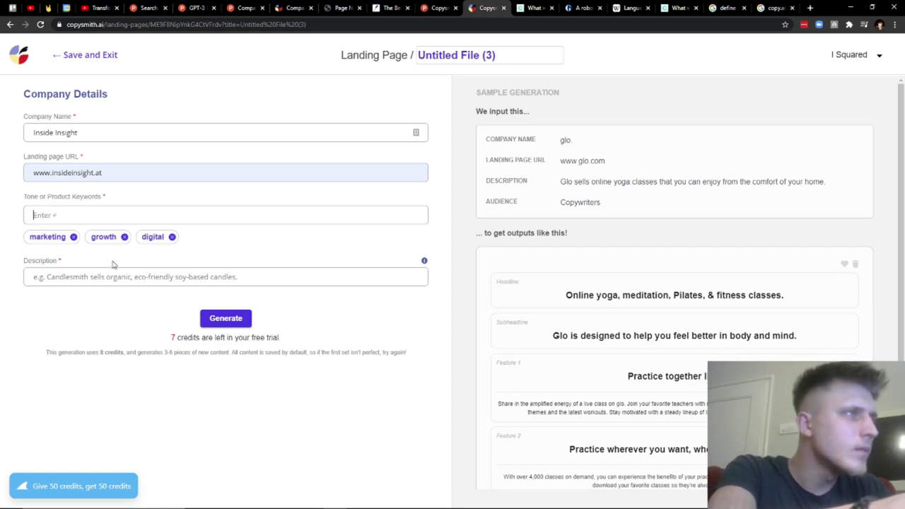
- Fill in the saved Inside Insight description, replacing 'Growth Hacking' with 'Marketing' and fixing 'providers'
left_click(128, 277)
type("Inside")
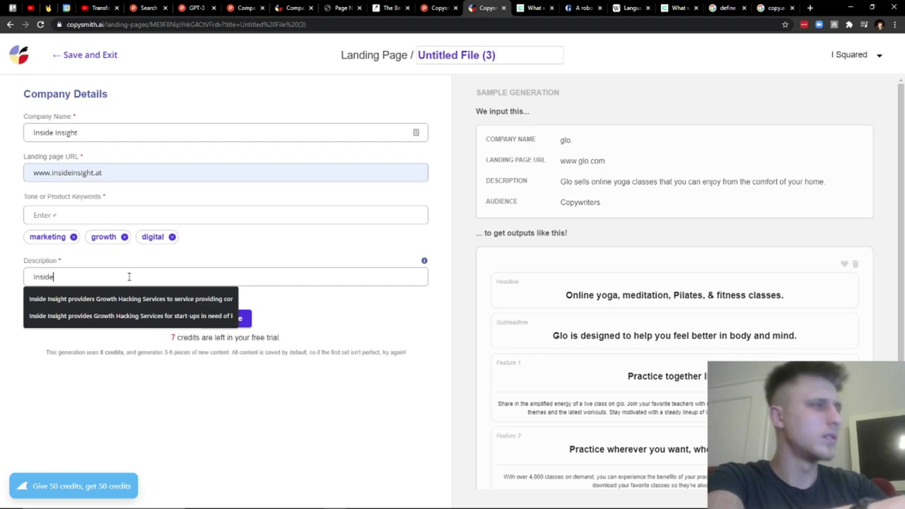
left_click(140, 301)
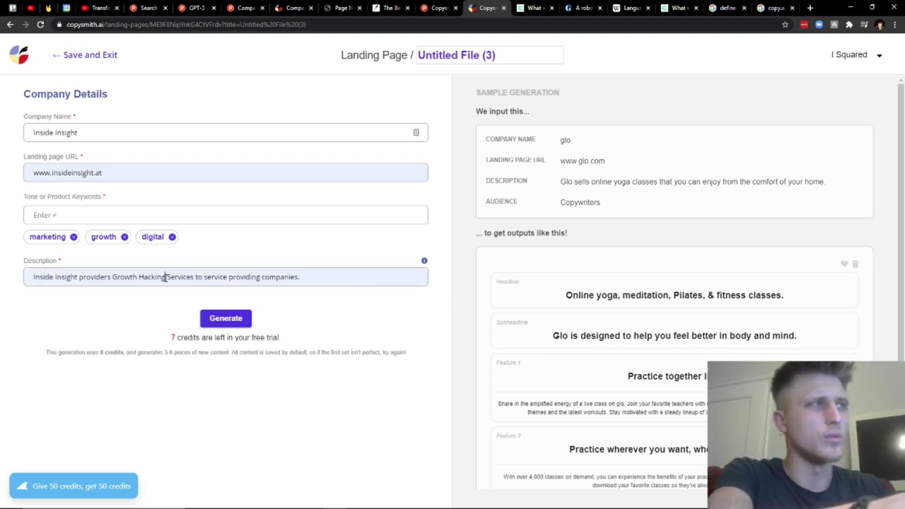
left_click_drag(165, 276, 114, 278)
type("M")
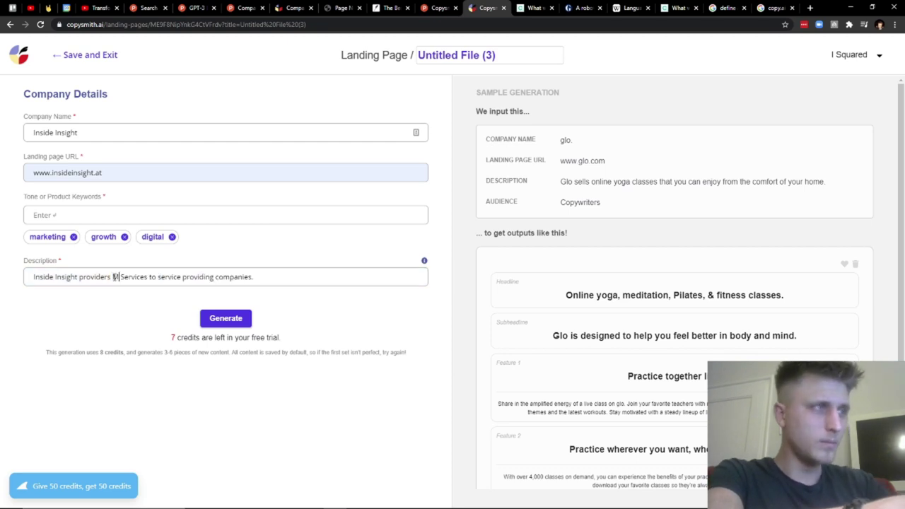
type("arketing")
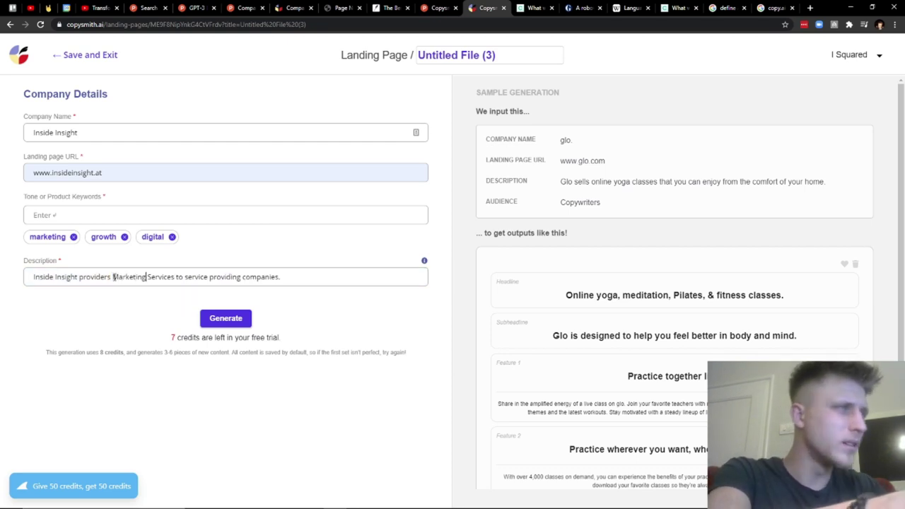
left_click(111, 277)
key("BackSpace")
key("BackSpace")
type("s")
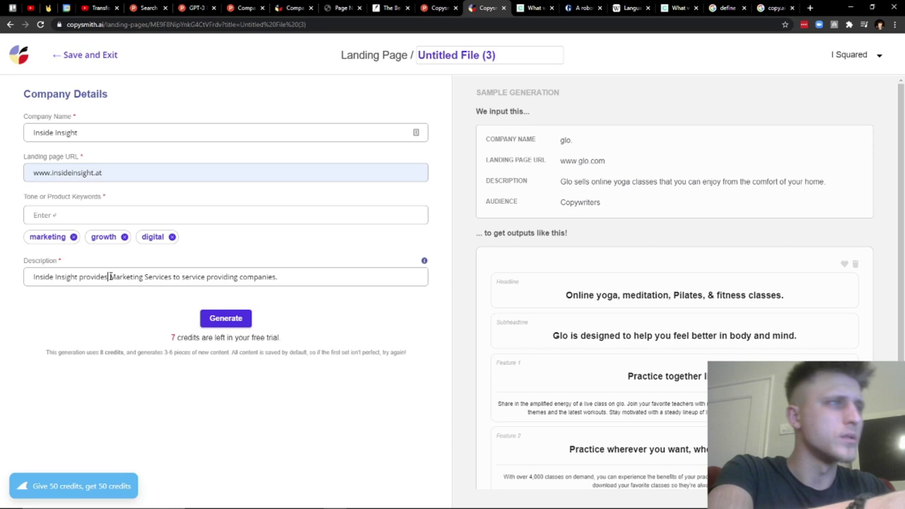
- Replace 'service providing' with 'consulting' in the description and generate the landing-page copy
left_click_drag(239, 277, 181, 278)
key("BackSpace")
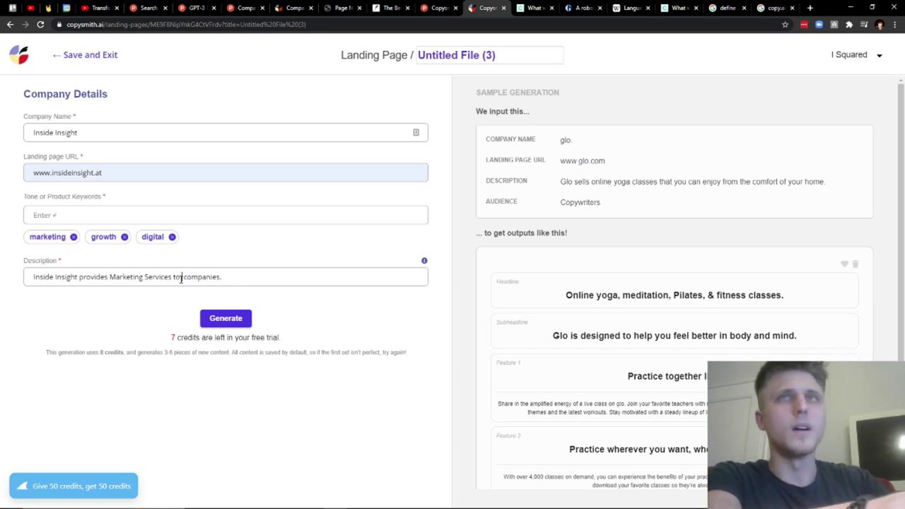
type("co")
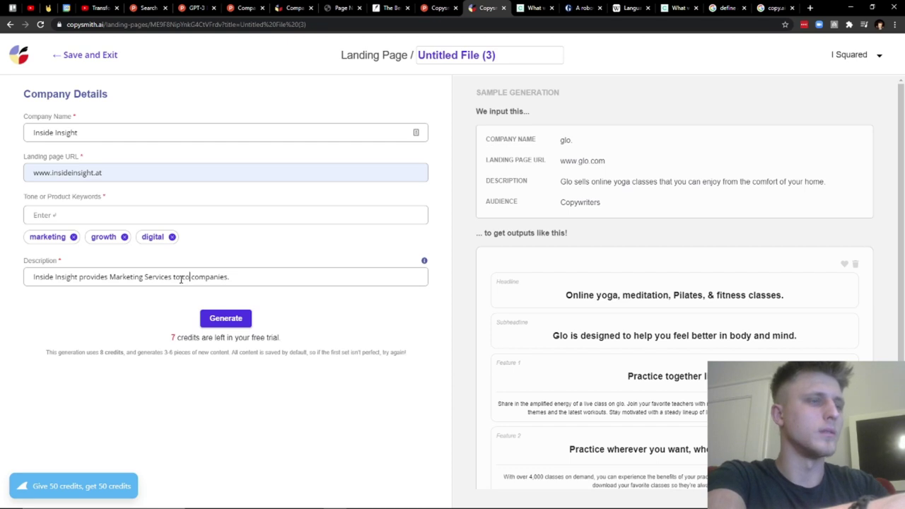
type("nsulting")
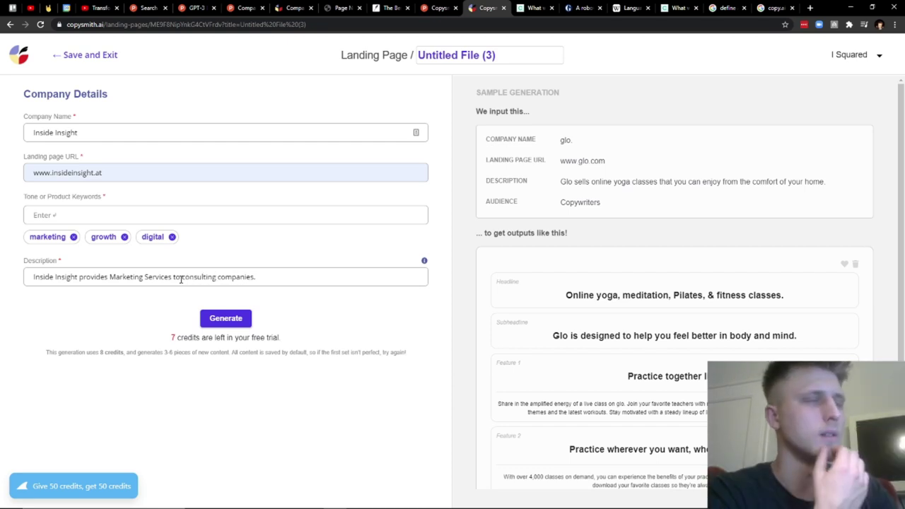
left_click(239, 324)
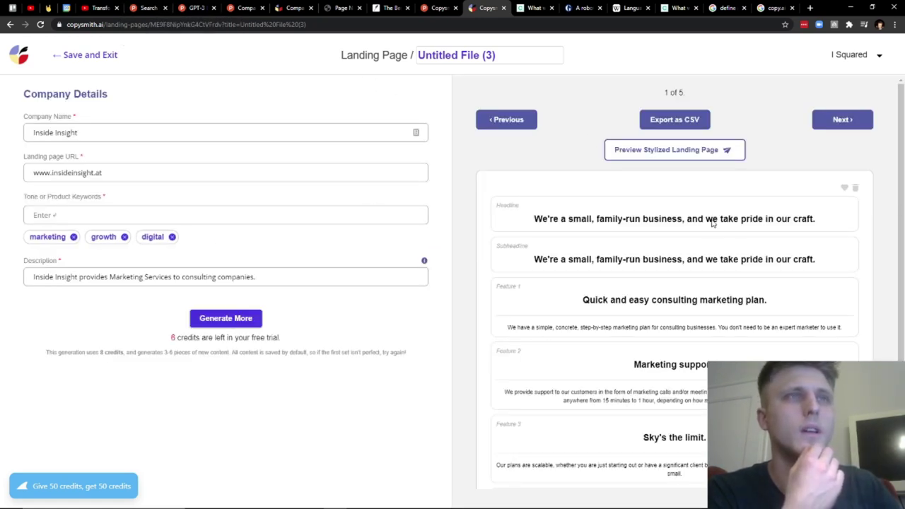
- Show the generated Inside Insight copy as a stylized landing-page preview
left_click(668, 150)
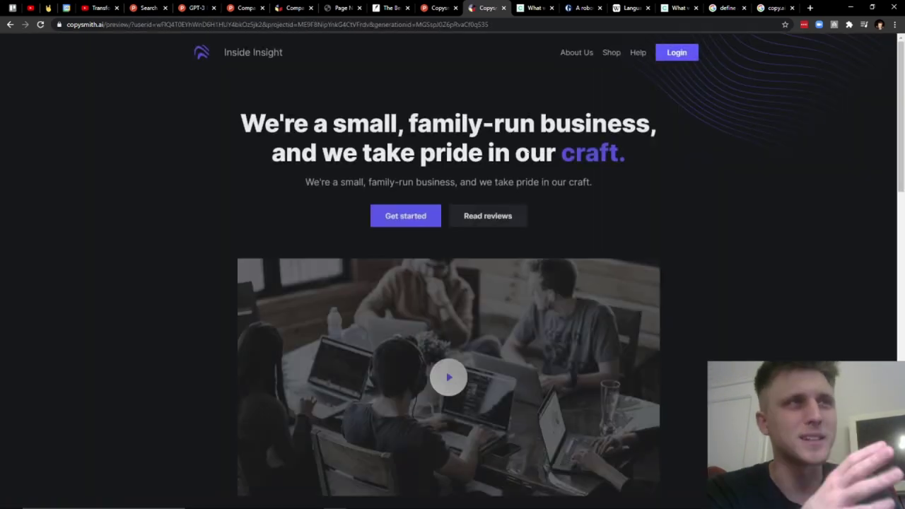
- Scroll through the Inside Insight preview, then bring up the Copysmith listing on Product Hunt
left_click(439, 8)
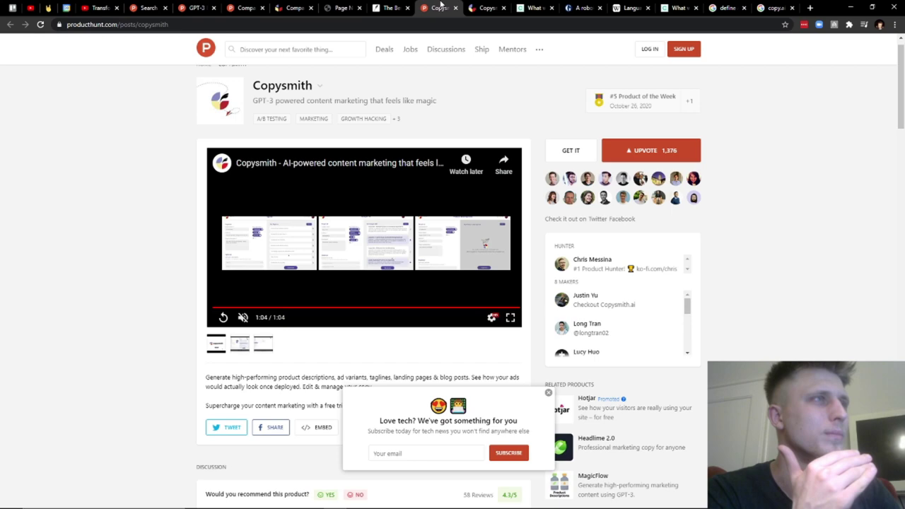
left_click(488, 7)
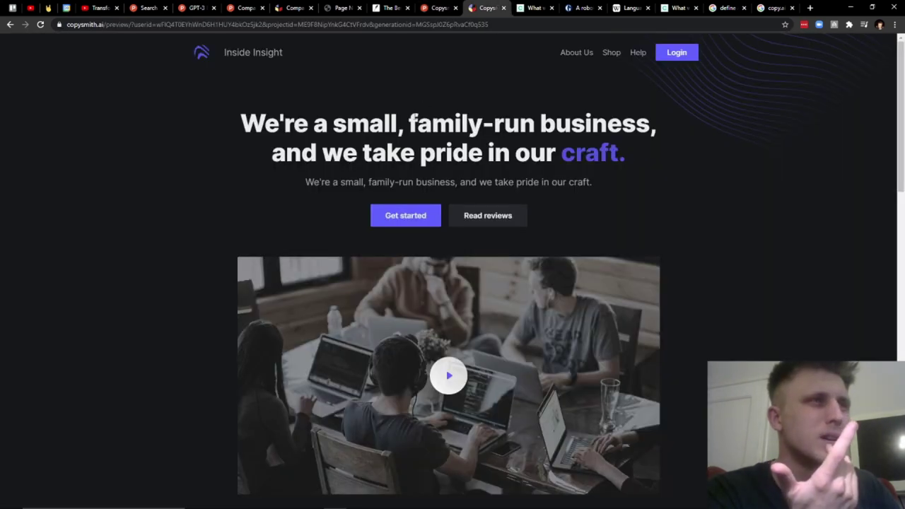
left_click_drag(903, 117, 903, 361)
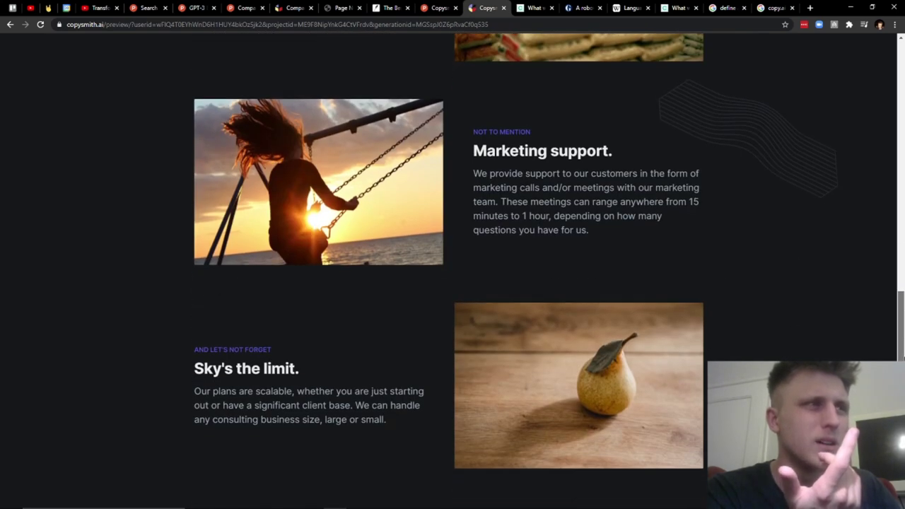
scroll(881, 212, "up", 8)
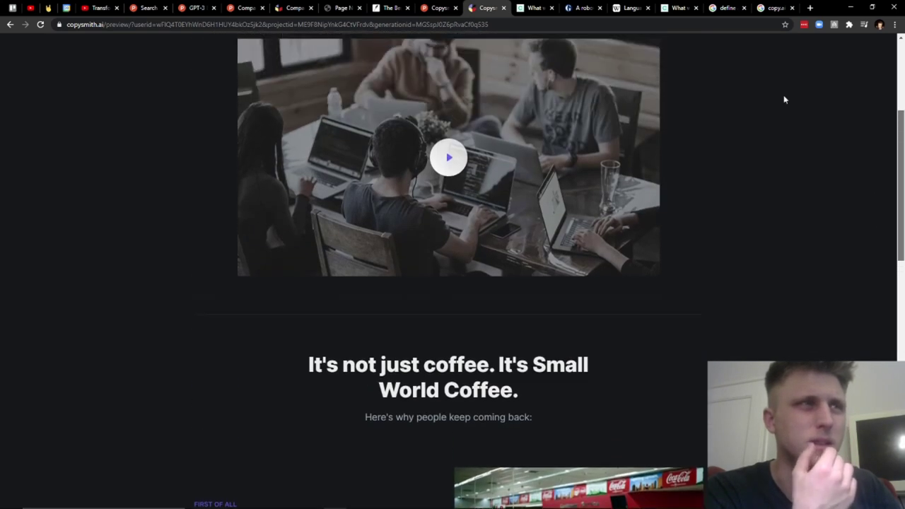
scroll(784, 100, "up", 3)
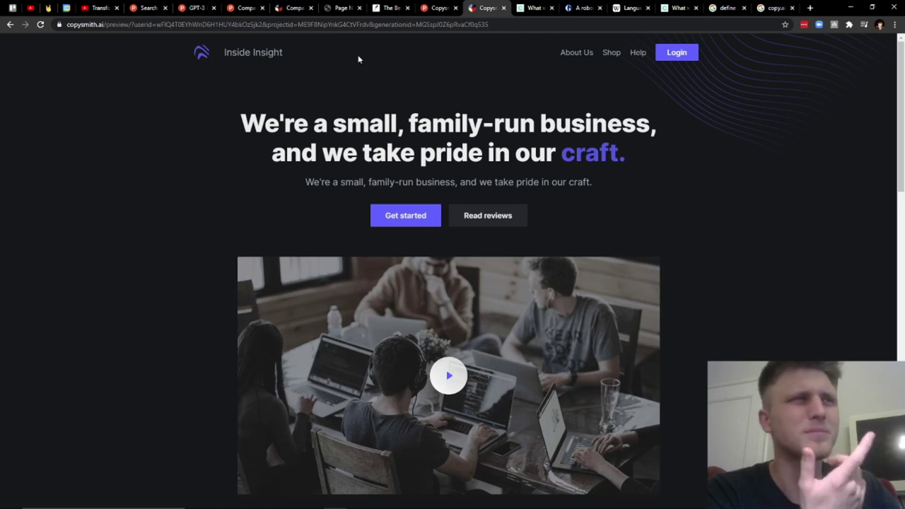
left_click(438, 8)
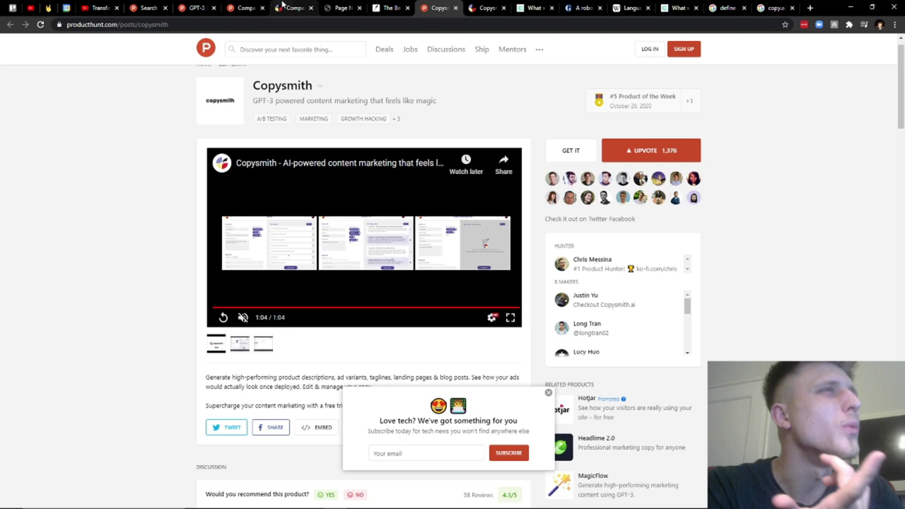
- Glance at the Company in a Box, Topic and GPT-3 Blog Idea Generator pages, then return to the landing-page editor
left_click(244, 8)
left_click(439, 8)
left_click(491, 7)
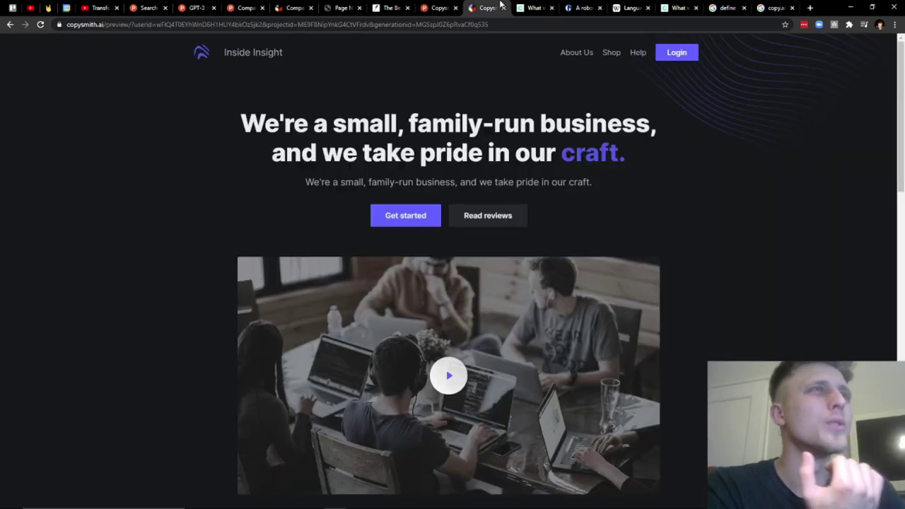
left_click(457, 6)
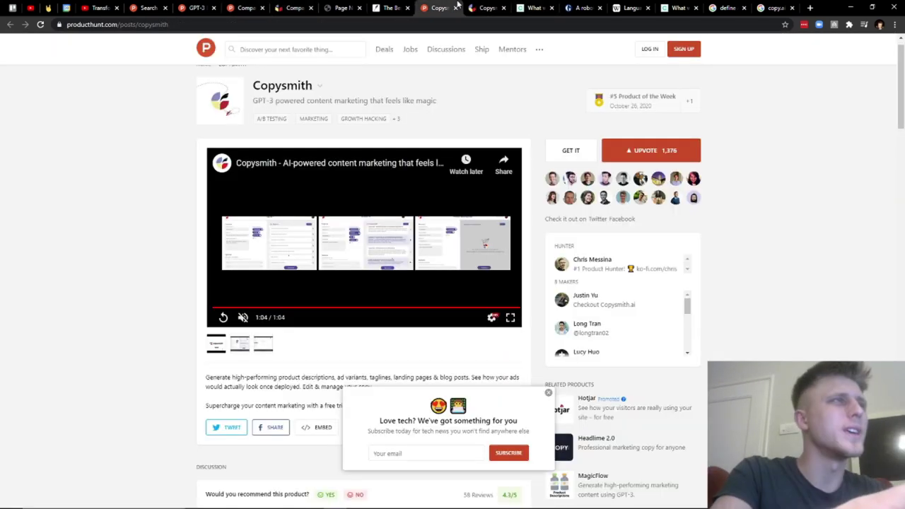
left_click(391, 7)
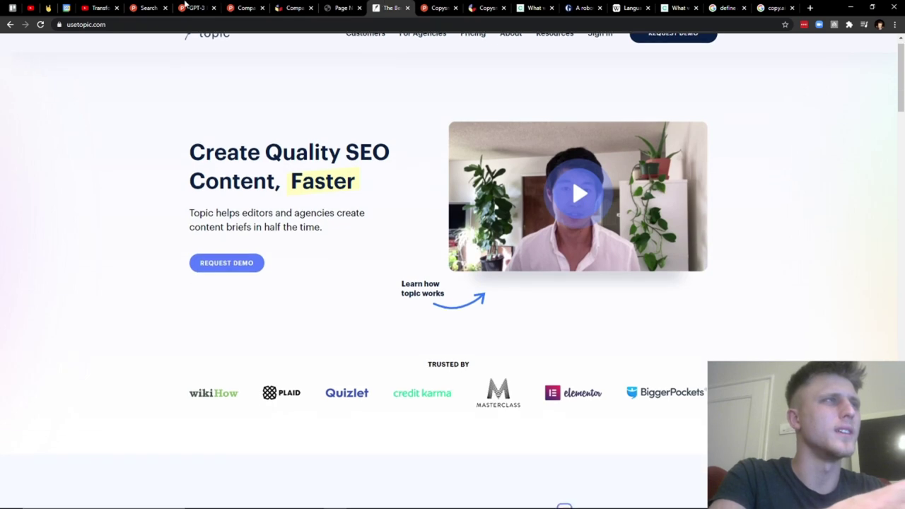
left_click(244, 7)
left_click(163, 6)
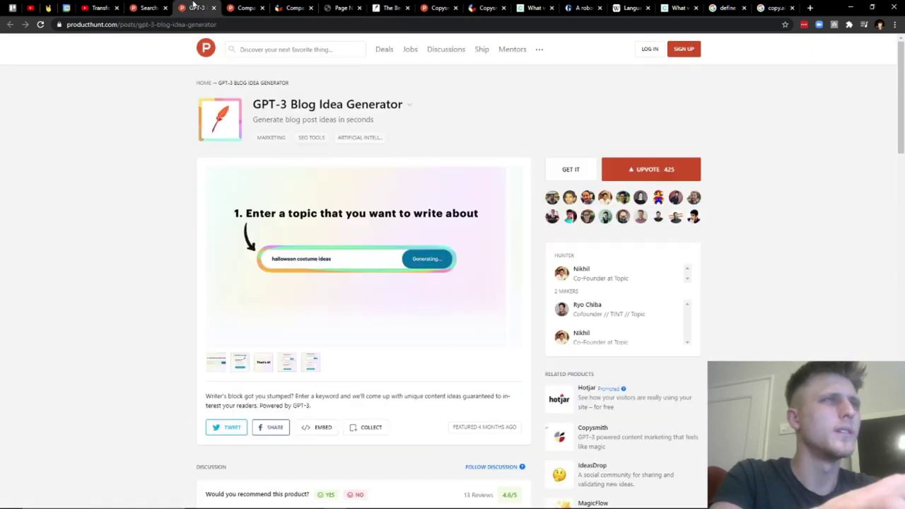
left_click(488, 8)
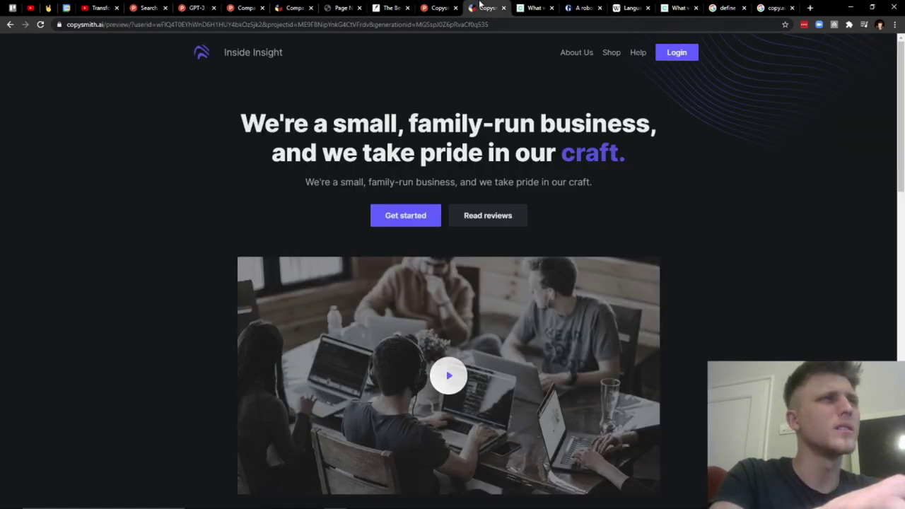
left_click(10, 24)
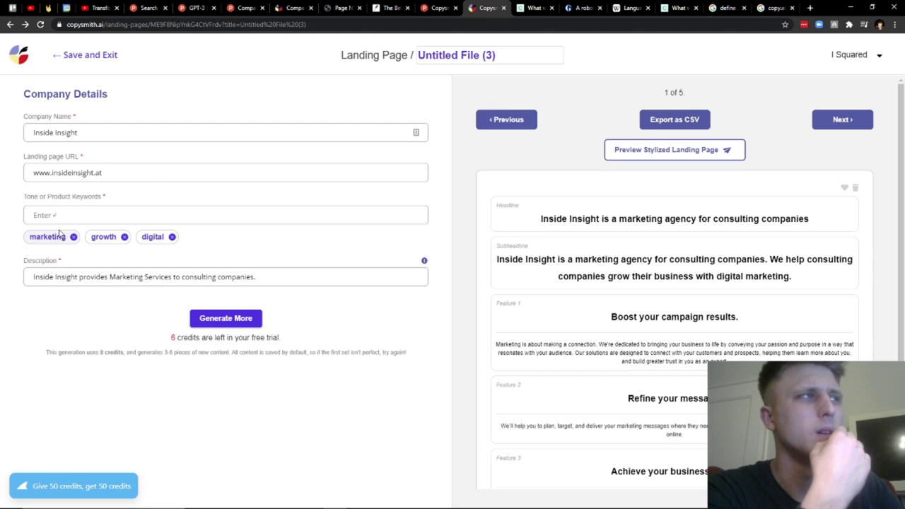
- Remove the growth and digital keywords, keeping only marketing, and preview the regenerated stylized page
left_click(124, 238)
left_click(125, 237)
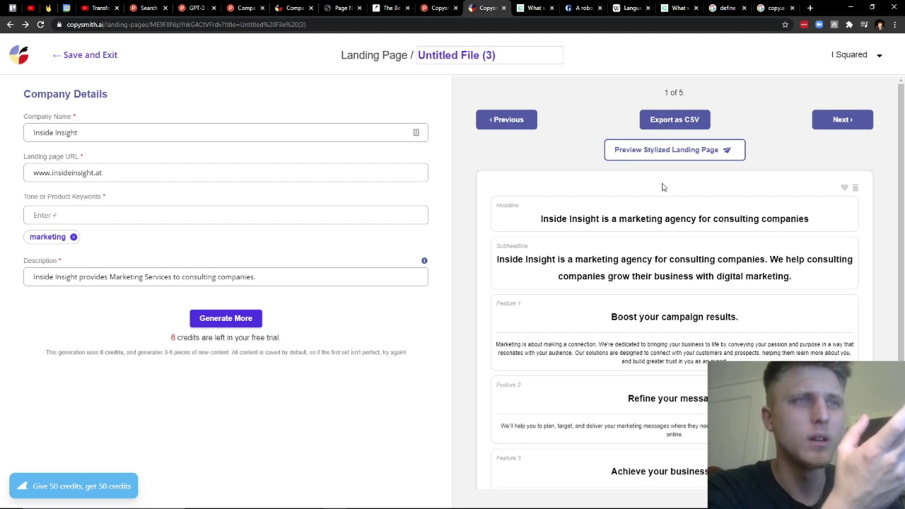
left_click(690, 157)
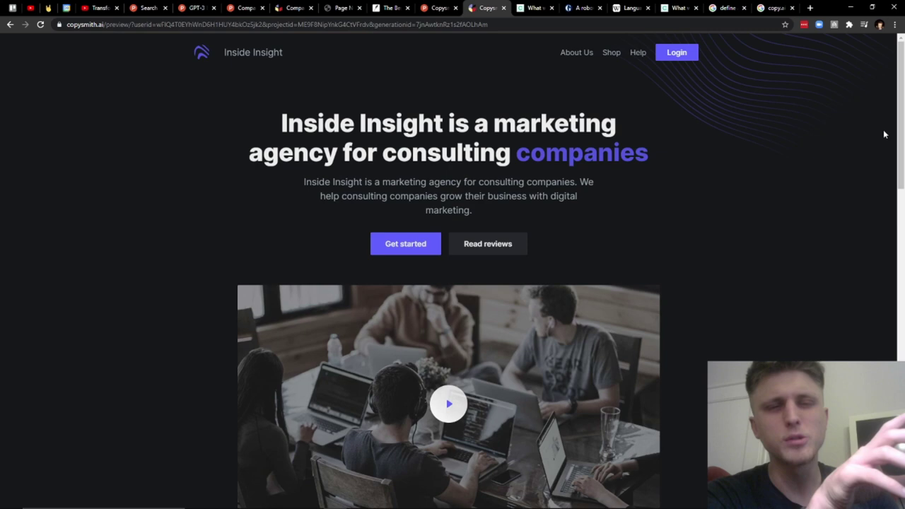
left_click_drag(902, 84, 903, 224)
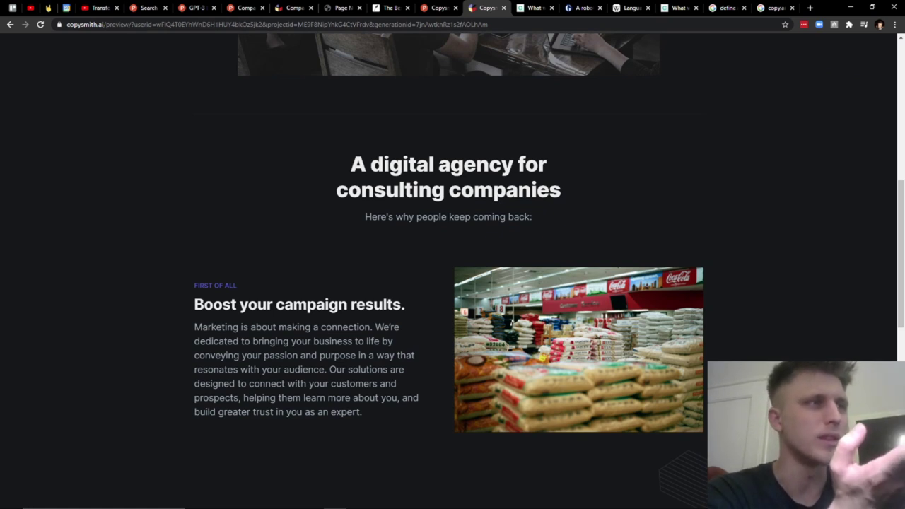
left_click_drag(903, 289, 903, 230)
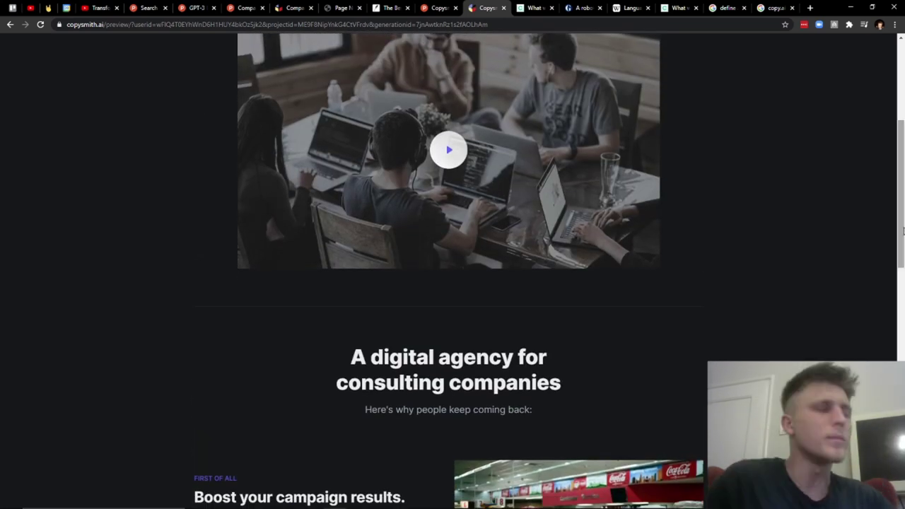
left_click_drag(903, 230, 903, 368)
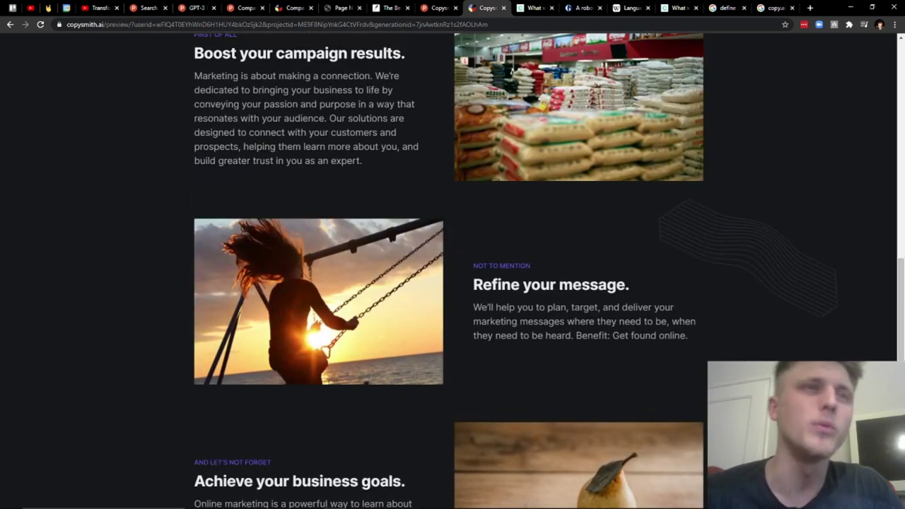
left_click_drag(903, 324, 903, 419)
left_click_drag(901, 357, 901, 349)
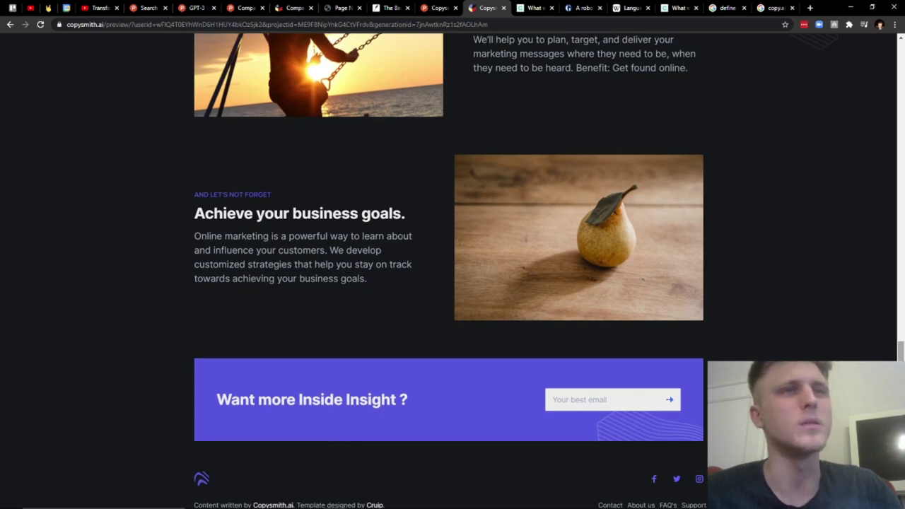
left_click_drag(903, 389, 903, 78)
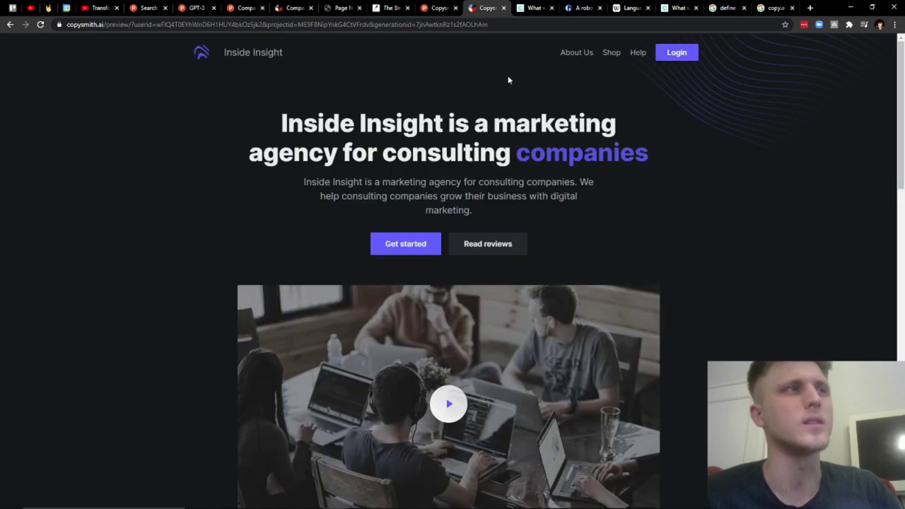